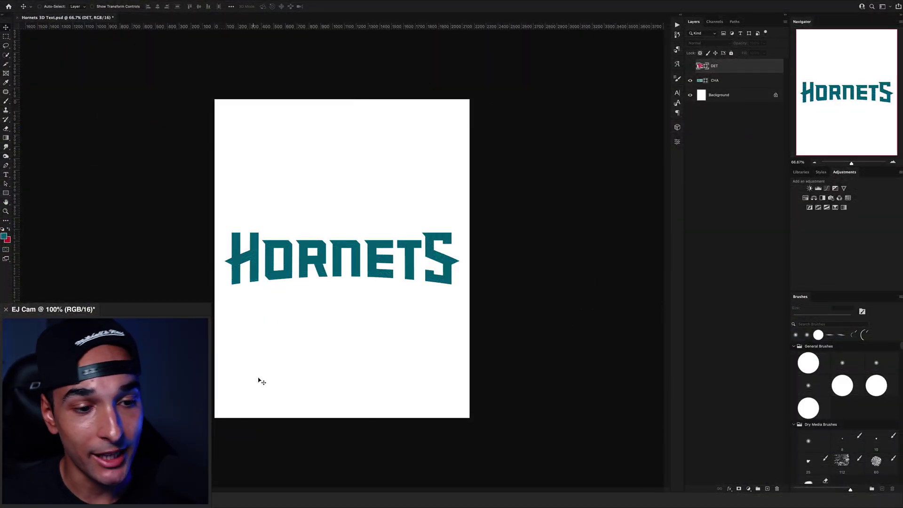
# - Select and copy all vector paths of the HORNETS lettering on the CHA shape layer
pyautogui.click(728, 81)
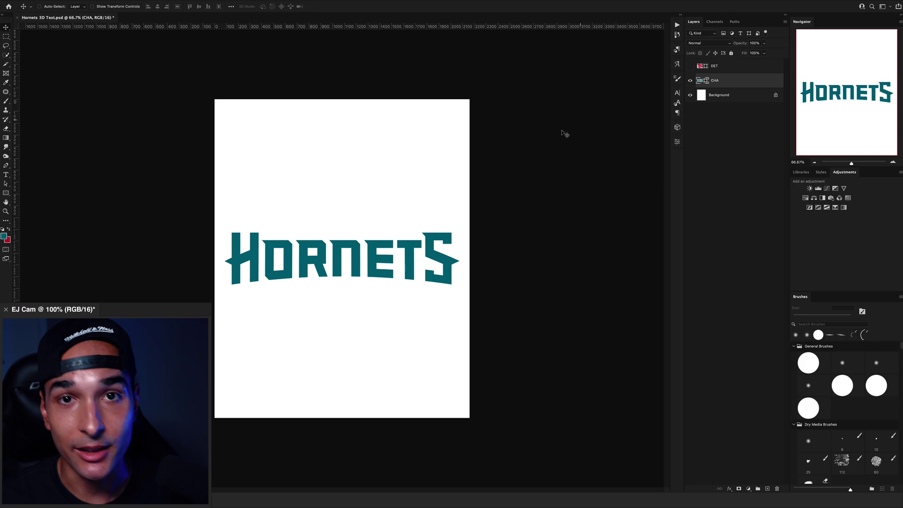
pyautogui.press('p')
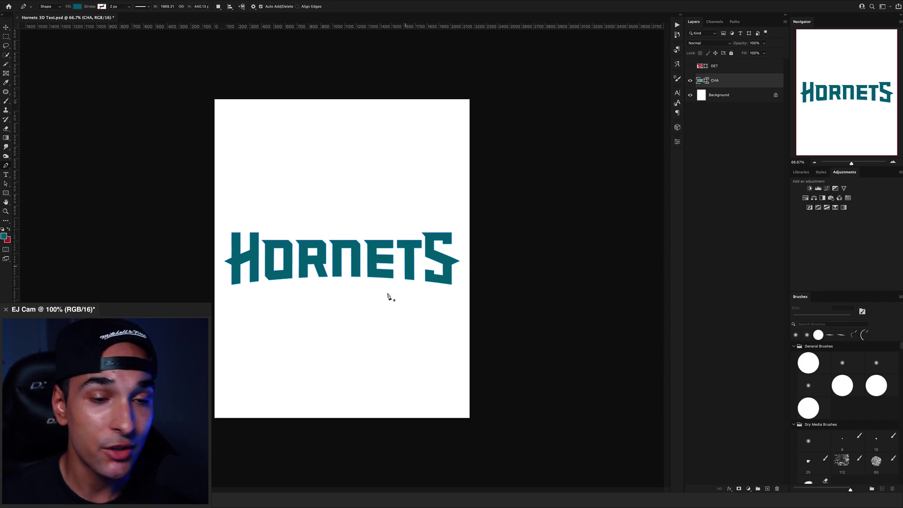
pyautogui.moveTo(497, 196); pyautogui.dragTo(159, 347)
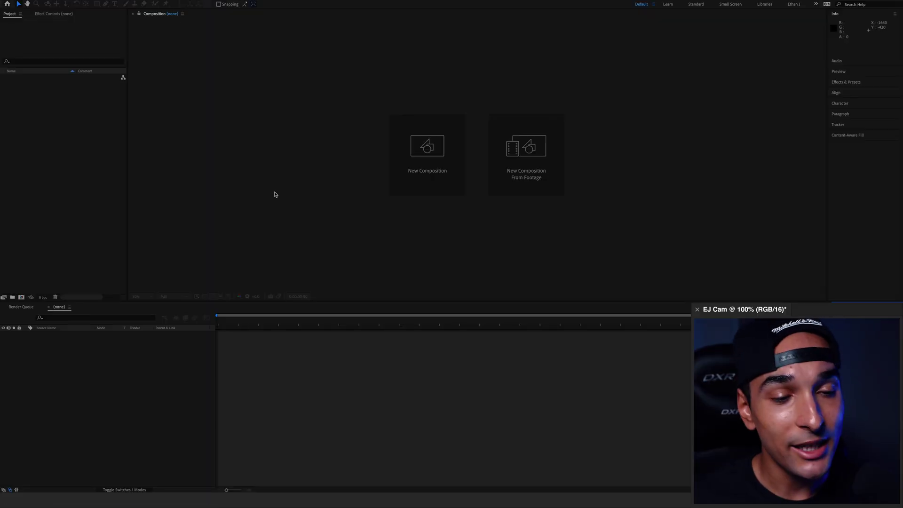
# - Switch to After Effects and create a 2700 × 2700 px composition at 30 fps, lasting 25 seconds
pyautogui.click(430, 149)
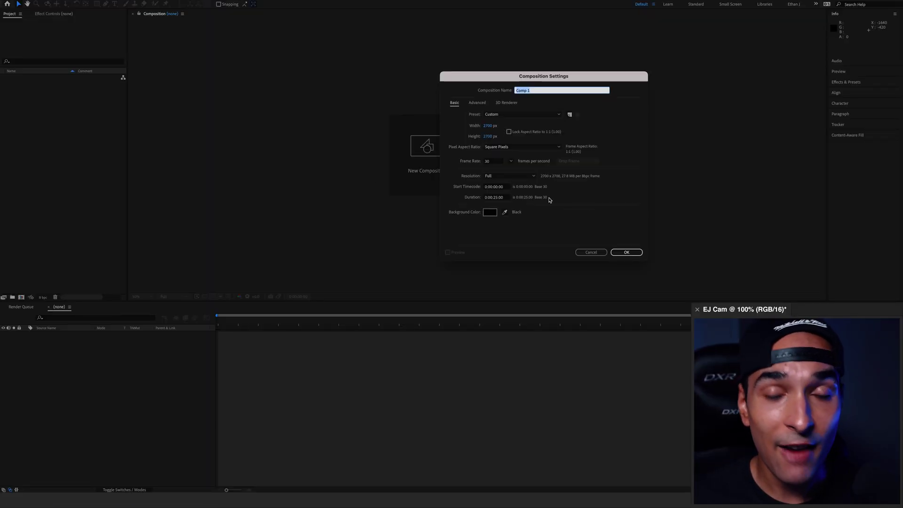
pyautogui.moveTo(501, 86); pyautogui.dragTo(430, 97)
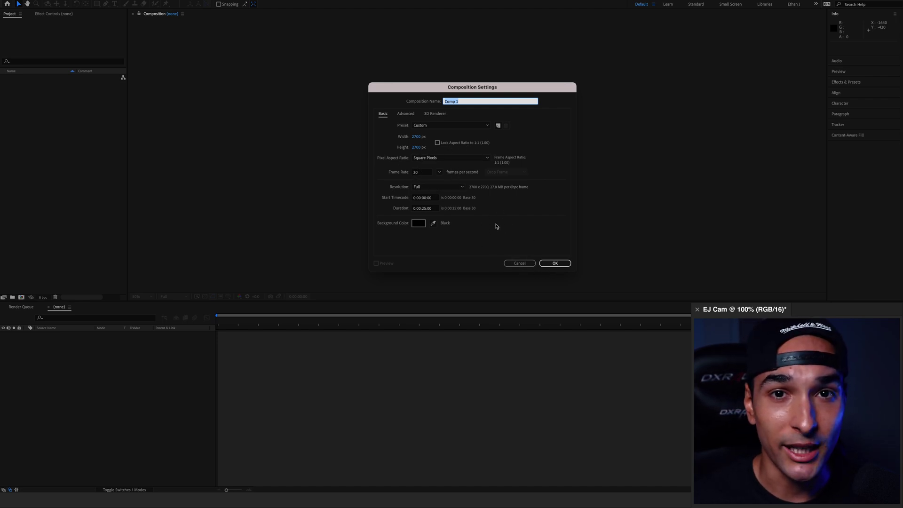
pyautogui.click(554, 263)
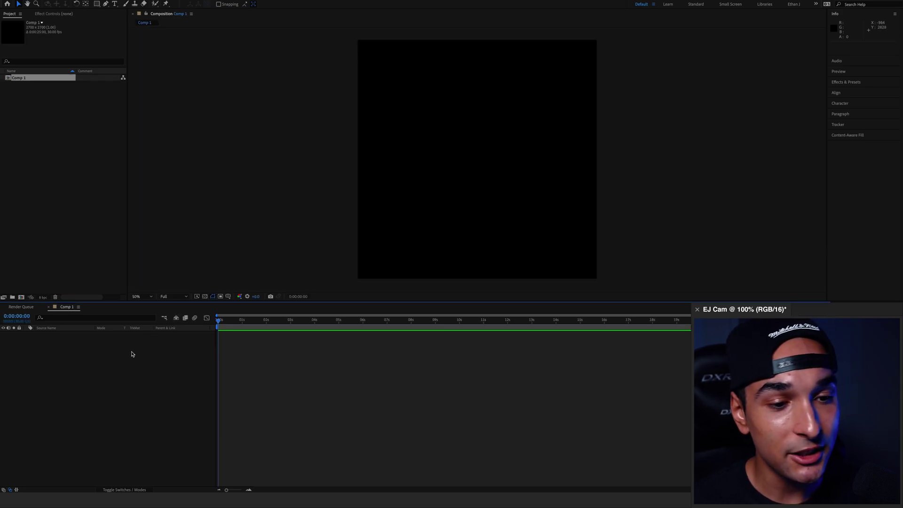
# - Create a 2700 × 2700 px dark gray solid named "vector logo"
pyautogui.press('super+y')
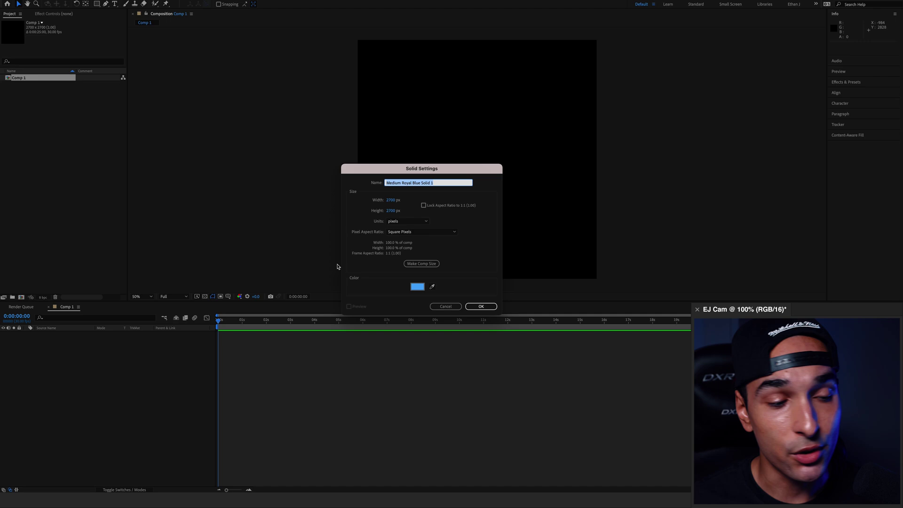
pyautogui.click(416, 288)
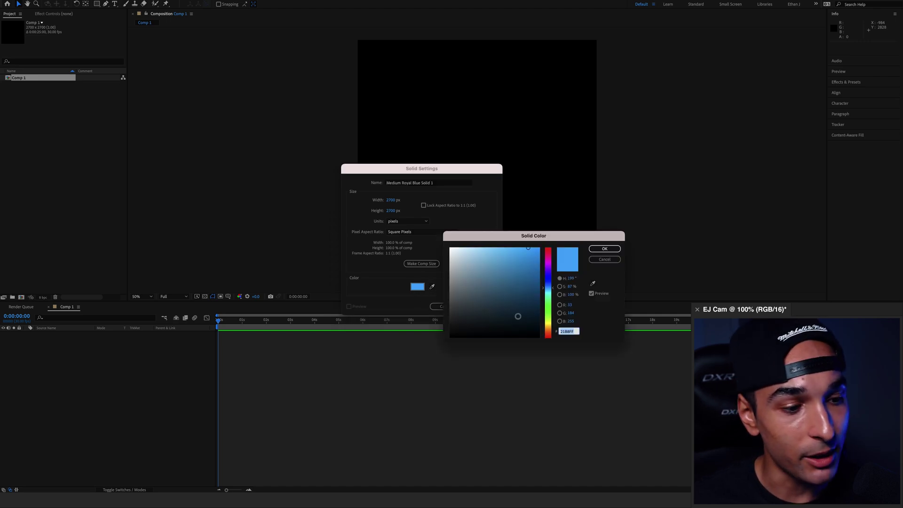
pyautogui.moveTo(518, 316); pyautogui.dragTo(449, 329)
pyautogui.press('Return')
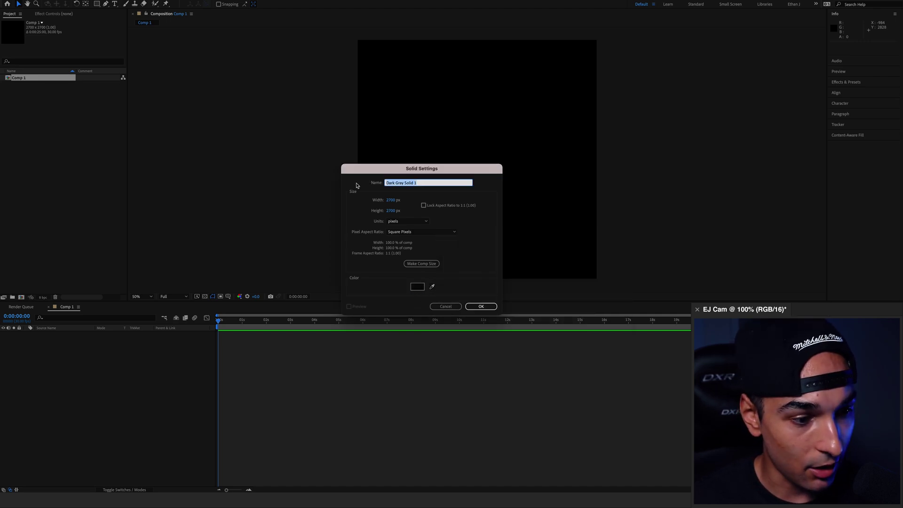
pyautogui.write('vector logo')
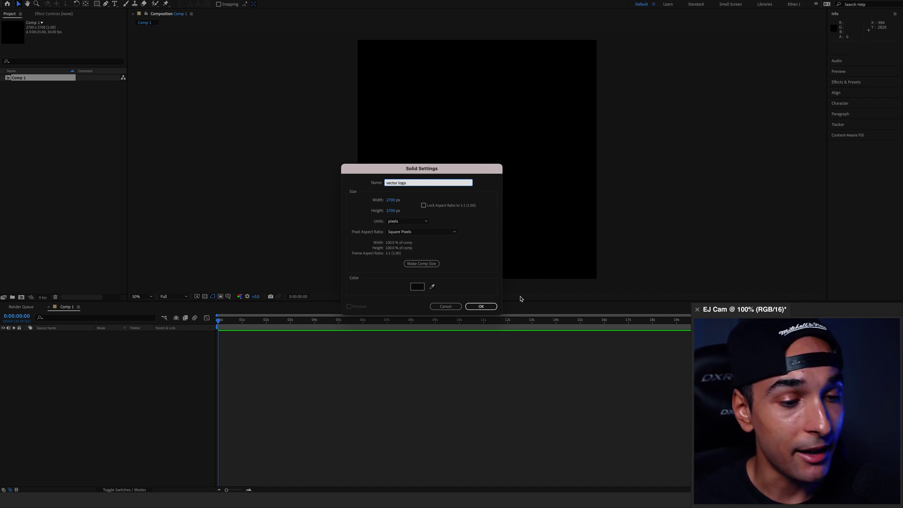
pyautogui.click(481, 307)
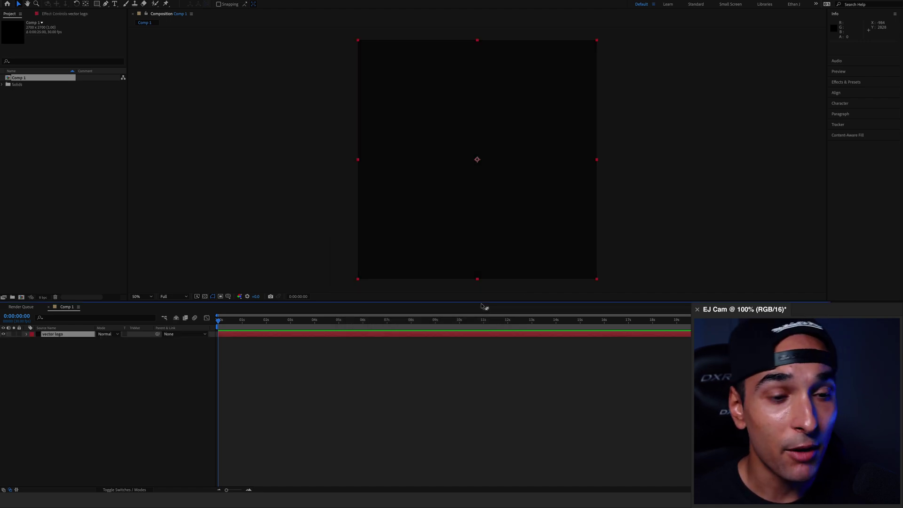
# - Paste the HORNETS paths as masks onto the vector logo solid and scale them up about 503% to nearly fill the frame's width
pyautogui.press('super+v')
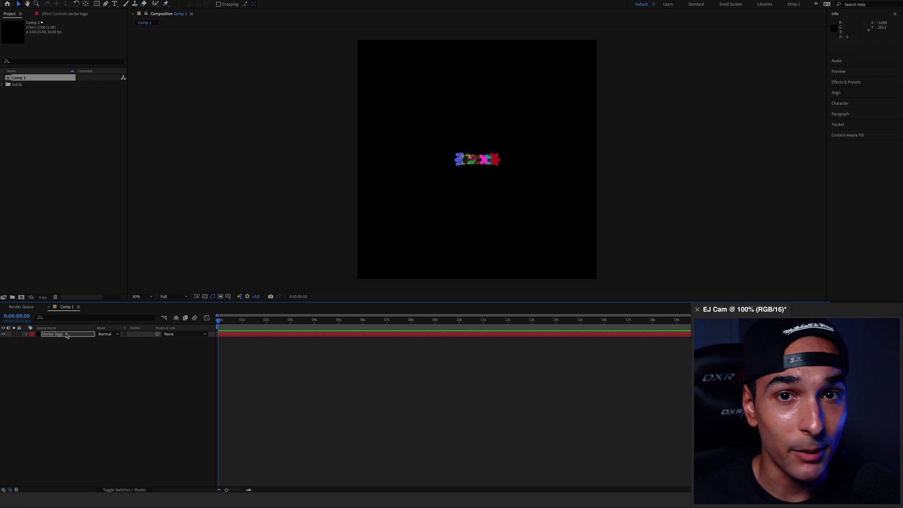
pyautogui.press('m')
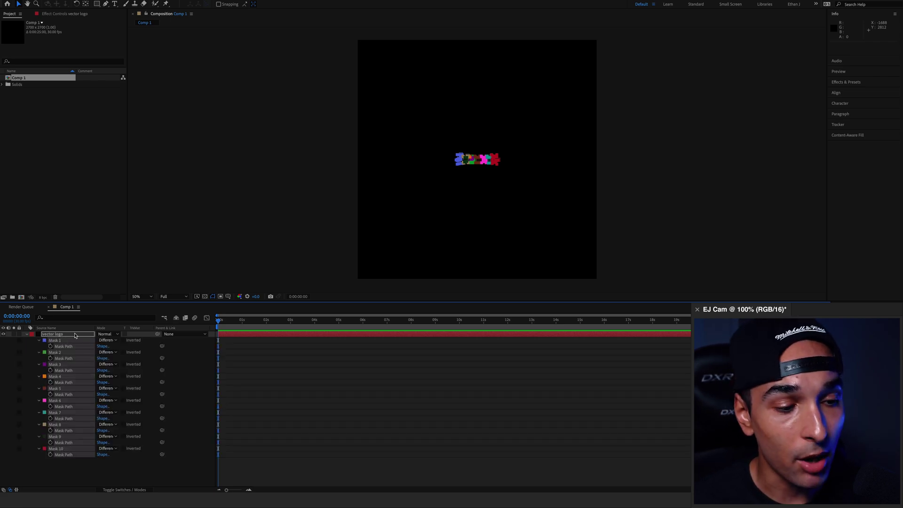
pyautogui.press('super+t')
pyautogui.moveTo(499, 153); pyautogui.dragTo(584, 118)
pyautogui.click(27, 334)
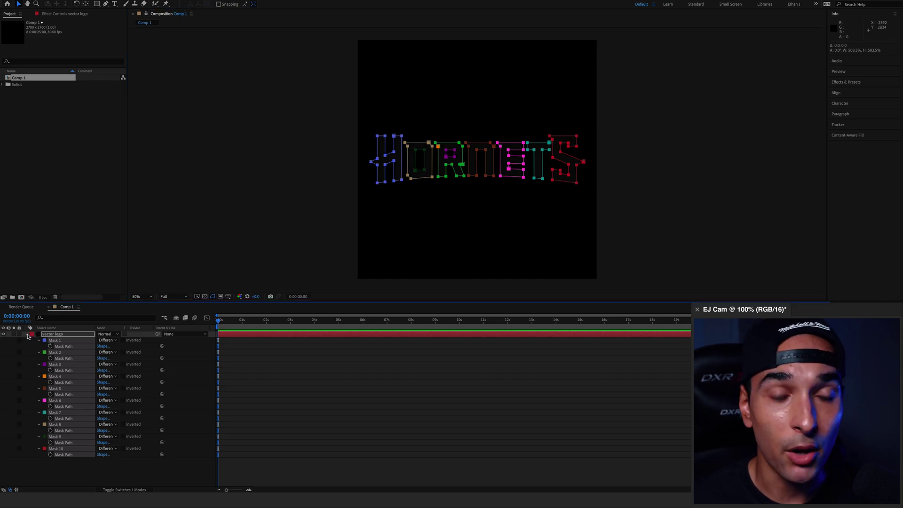
# - Create a 2700 × 2700 px bright blue solid named "3D logo" above the vector logo layer
pyautogui.press('super+y')
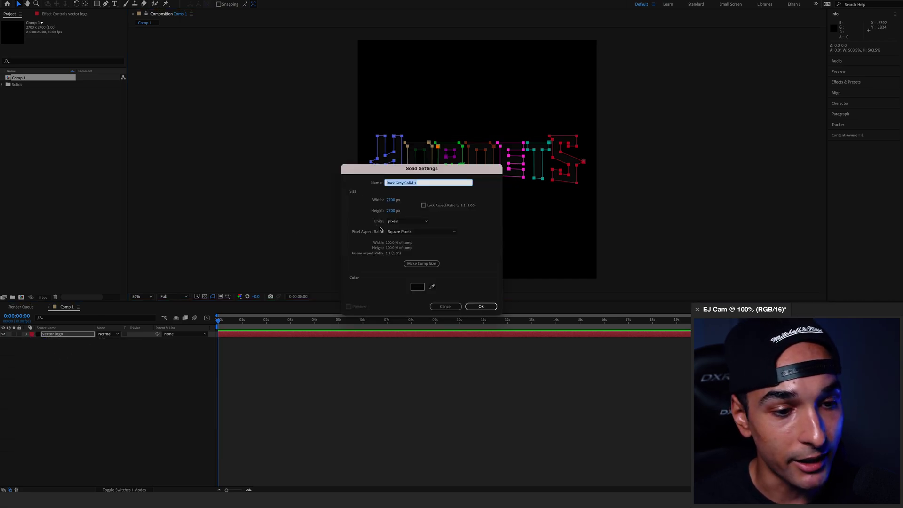
pyautogui.write('B')
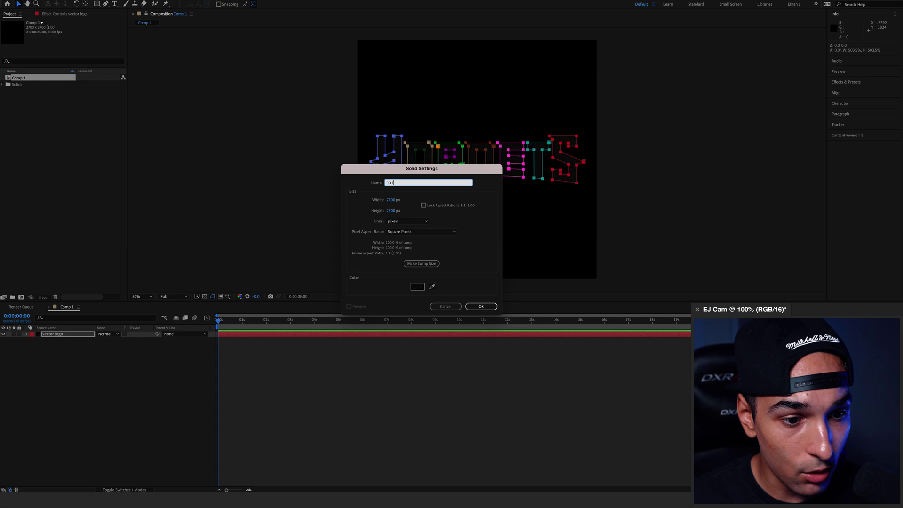
pyautogui.click(417, 286)
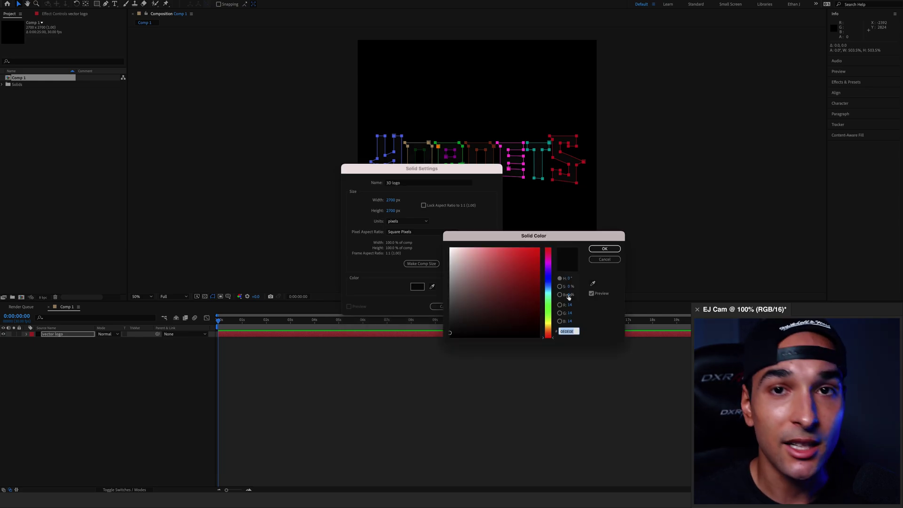
pyautogui.click(548, 286)
pyautogui.click(534, 248)
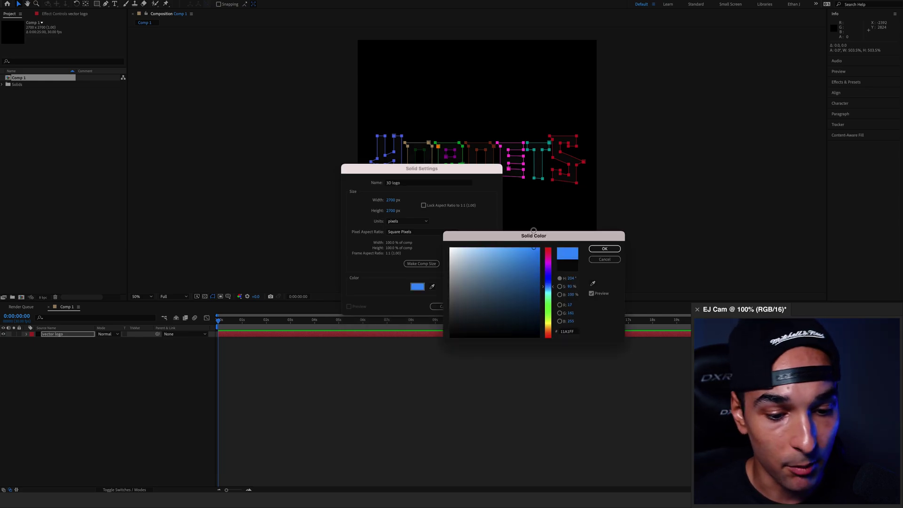
pyautogui.click(604, 249)
pyautogui.press('Return')
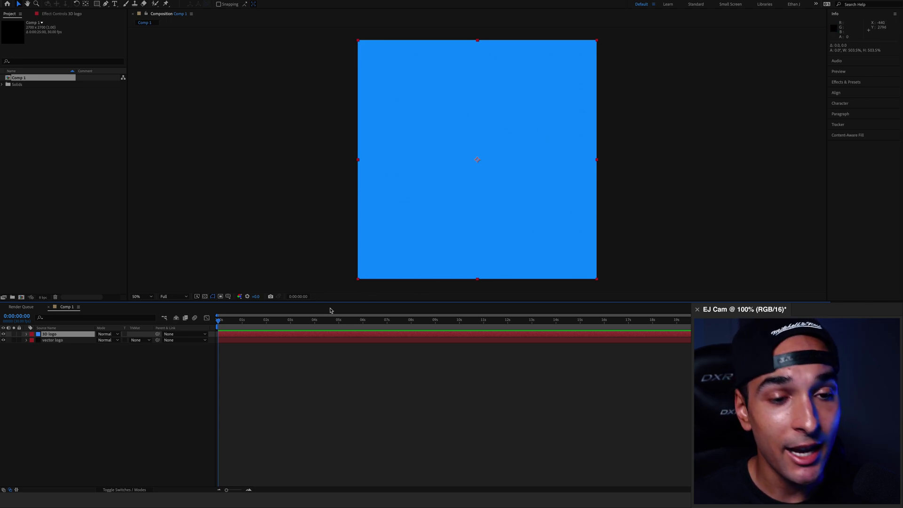
# - Apply the Element effect to the 3D logo layer and hide the vector logo layer
pyautogui.hotkey('ctrl', 'space')
pyautogui.write('elem')
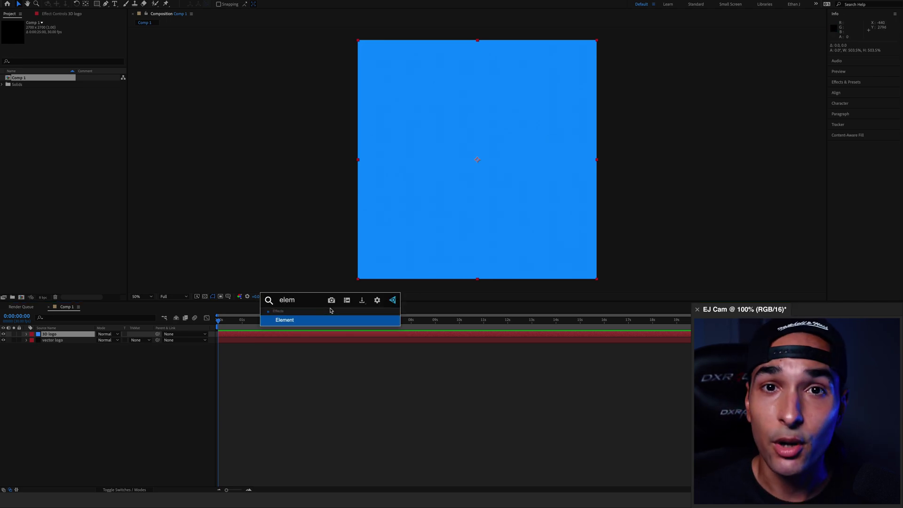
pyautogui.press('Return')
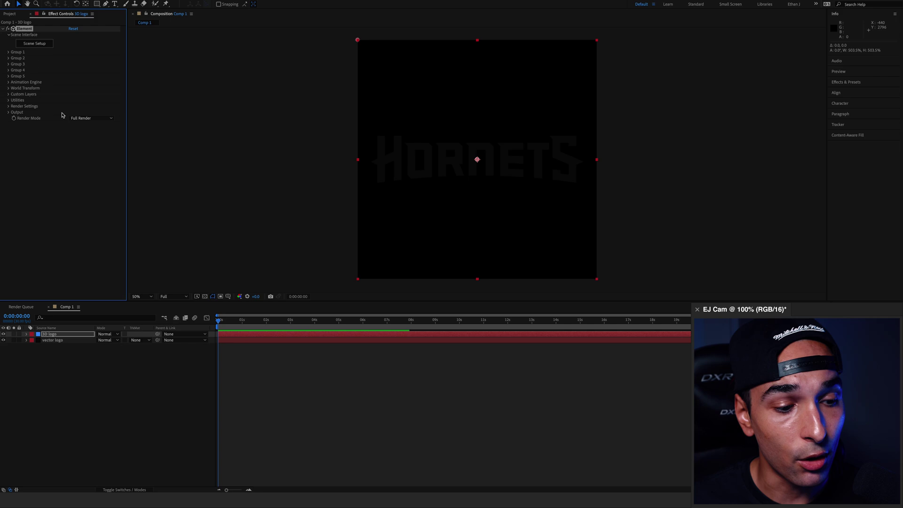
pyautogui.click(11, 350)
pyautogui.click(4, 340)
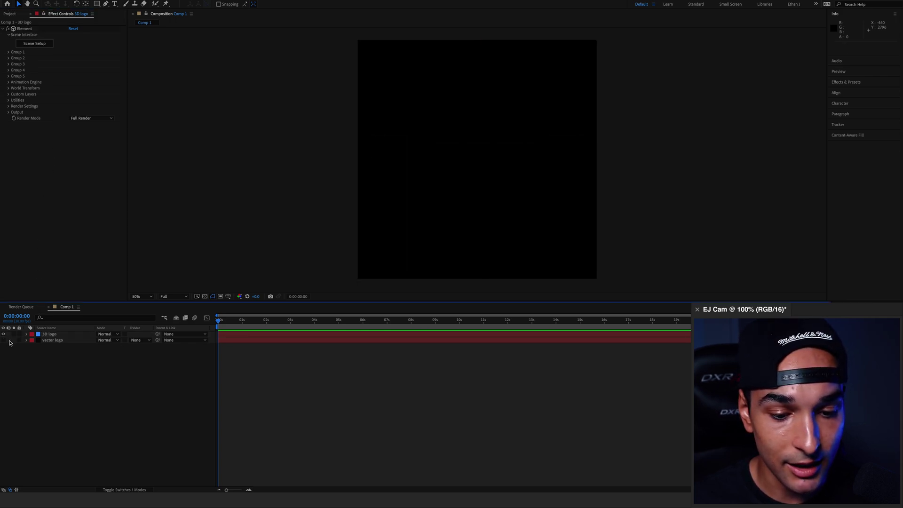
# - Assign the vector logo layer to Path Layer 1 in Element's custom text and masks settings
pyautogui.click(33, 101)
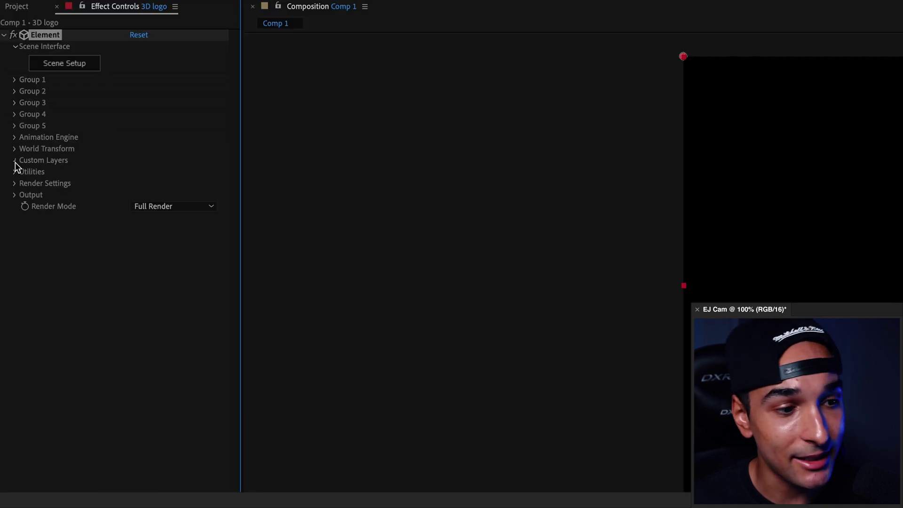
pyautogui.click(8, 96)
pyautogui.click(14, 100)
pyautogui.click(146, 188)
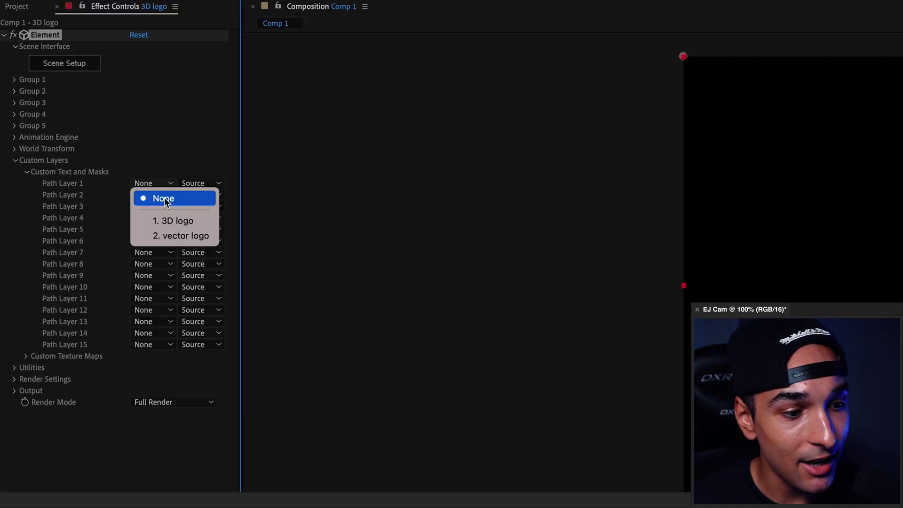
pyautogui.click(166, 235)
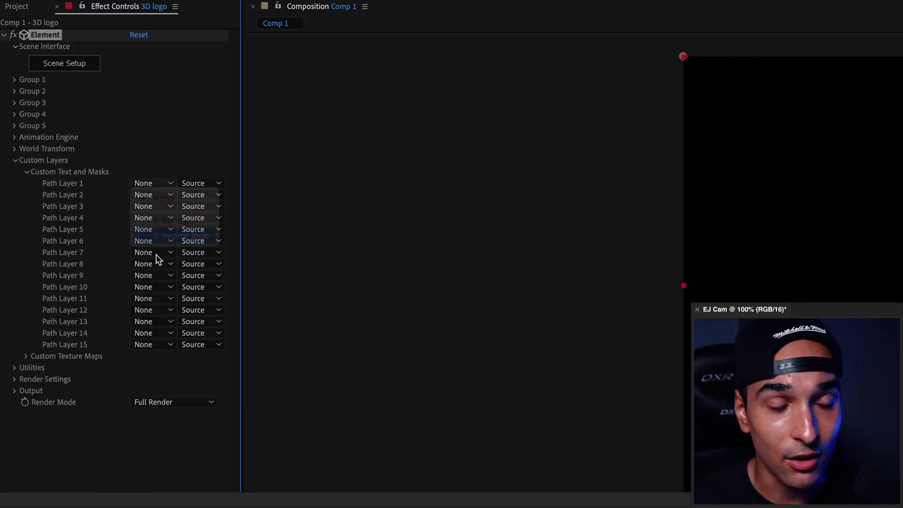
pyautogui.click(27, 172)
pyautogui.click(15, 161)
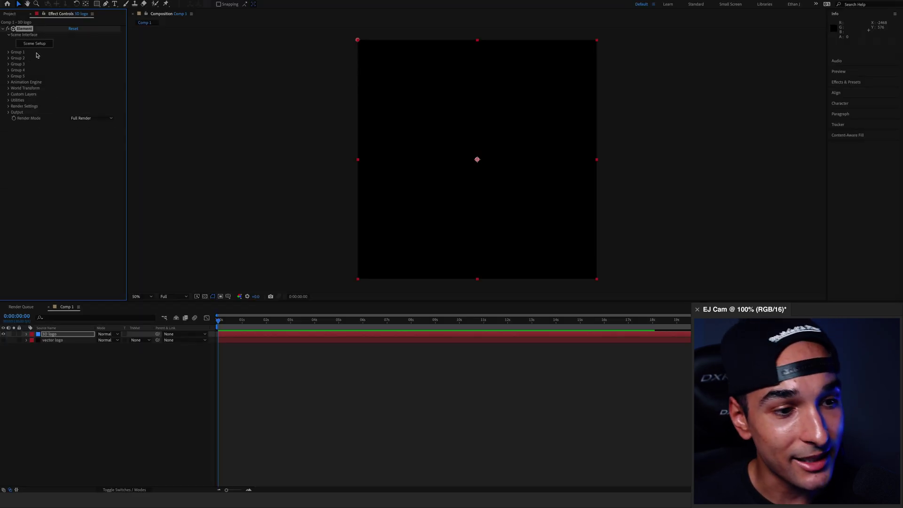
# - Extrude the logo path in Element's Scene Setup and set its bevel's Extrude value to 6.68
pyautogui.moveTo(425, 105); pyautogui.dragTo(436, 39)
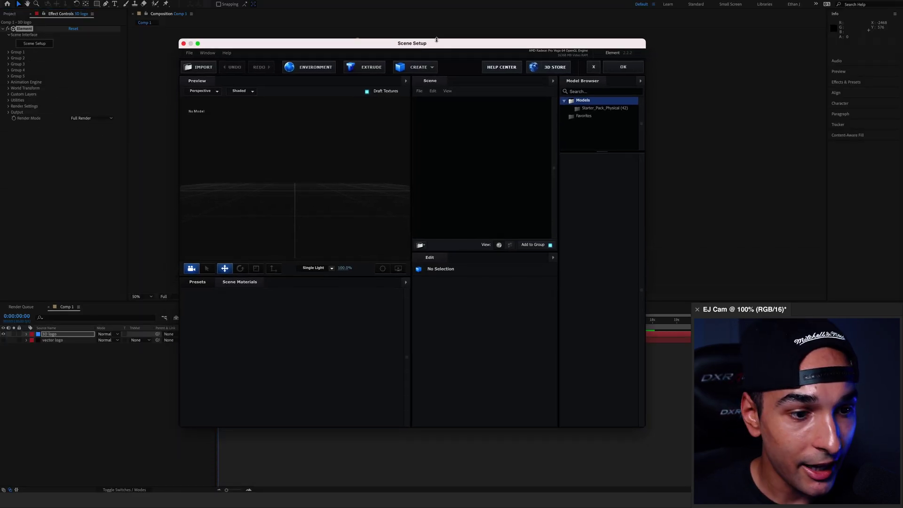
pyautogui.click(372, 69)
pyautogui.moveTo(362, 168)
pyautogui.mouseDown()
pyautogui.moveTo(349, 192)
pyautogui.moveTo(330, 194)
pyautogui.moveTo(367, 184)
pyautogui.moveTo(354, 184)
pyautogui.mouseUp()
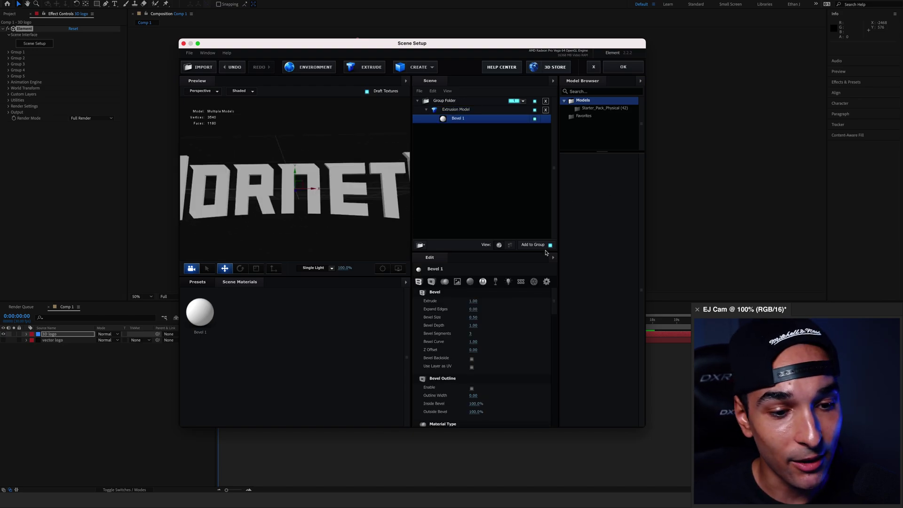
pyautogui.moveTo(474, 301); pyautogui.dragTo(460, 220)
pyautogui.moveTo(373, 203); pyautogui.dragTo(340, 200)
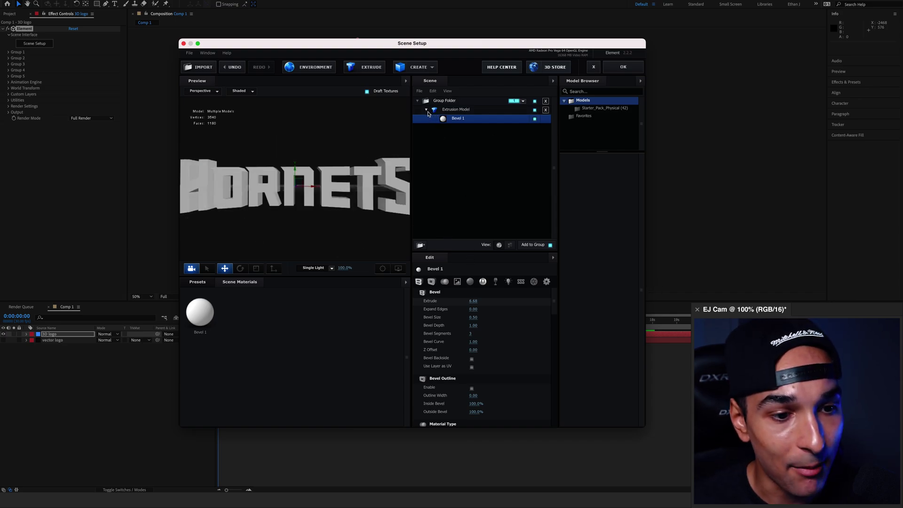
# - Duplicate the Extrusion Model within the scene's group folder using Duplicate All
pyautogui.click(426, 109)
pyautogui.moveTo(367, 192); pyautogui.dragTo(333, 193)
pyautogui.rightClick(460, 111)
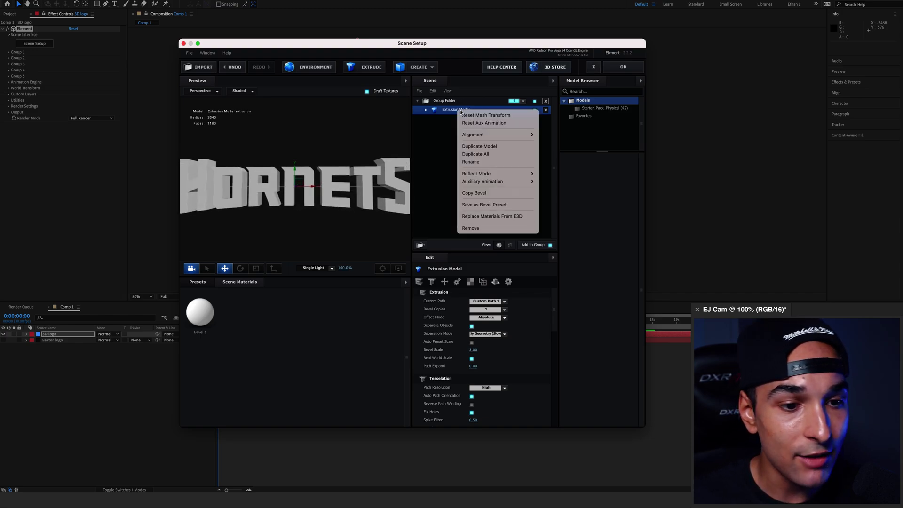
pyautogui.click(482, 154)
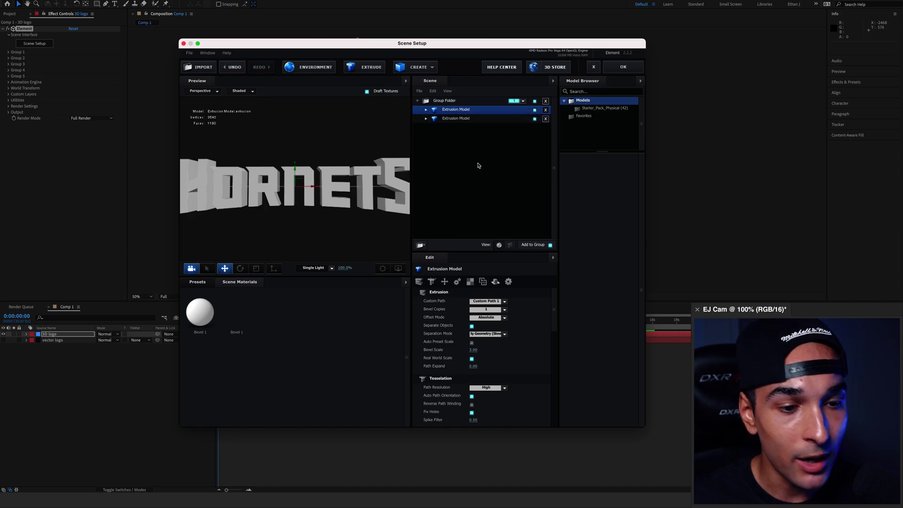
# - Set Extrude to 9.33 and enable Bevel Outline on the first extrusion model's Bevel 1
pyautogui.click(463, 120)
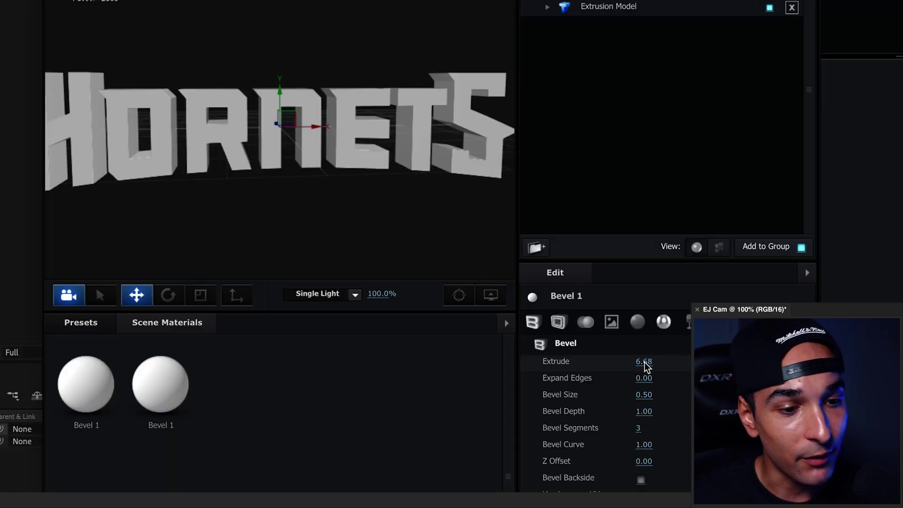
pyautogui.moveTo(474, 302); pyautogui.dragTo(486, 302)
pyautogui.moveTo(645, 362); pyautogui.dragTo(656, 362)
pyautogui.moveTo(452, 123); pyautogui.dragTo(373, 130)
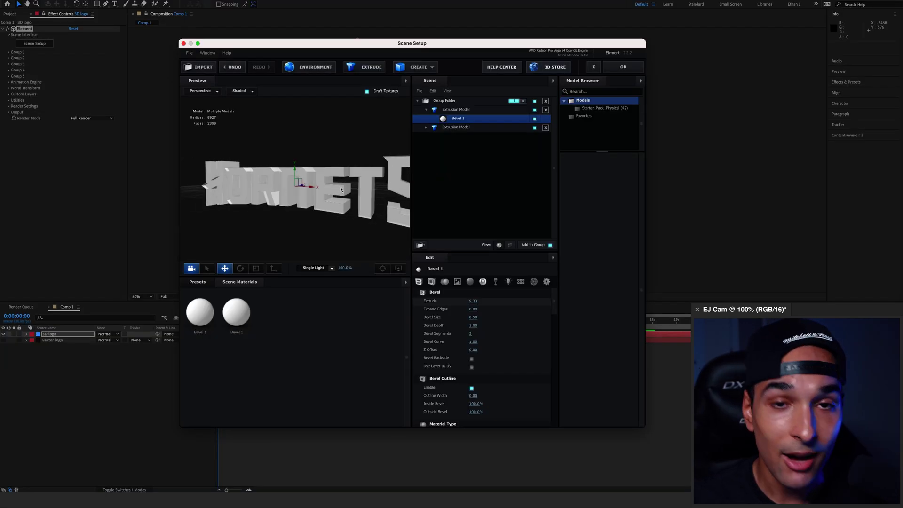
# - Set the Bevel Curve of the outlined Bevel 1 to 0
pyautogui.moveTo(342, 190); pyautogui.dragTo(351, 181)
pyautogui.scroll(5, 342, 183)
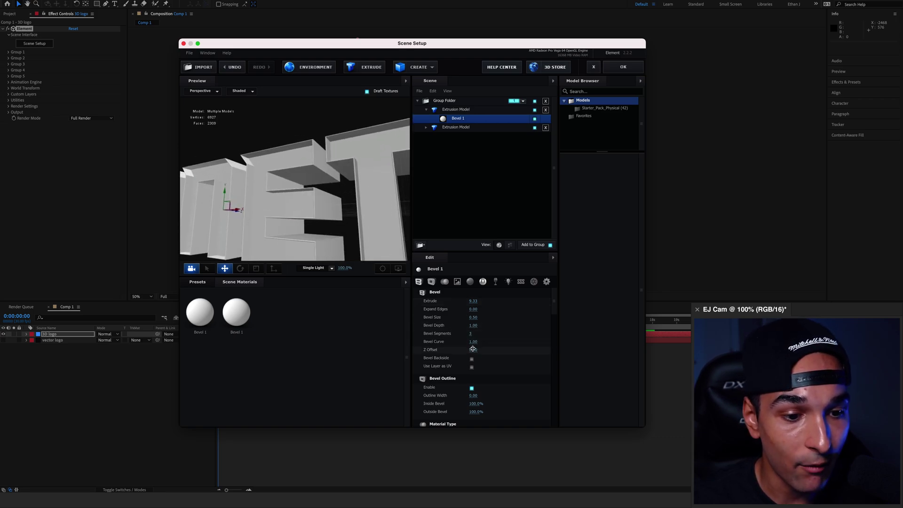
pyautogui.click(473, 342)
pyautogui.write('0')
pyautogui.press('Return')
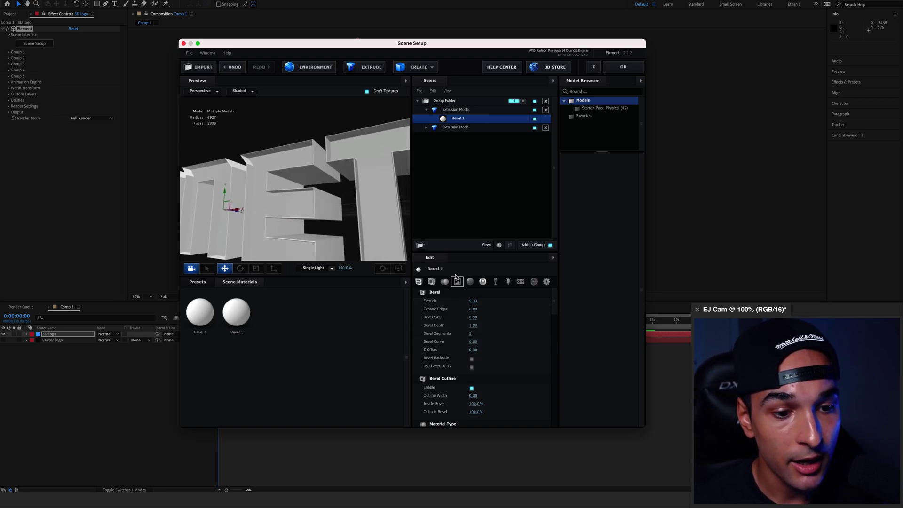
# - Set the Bevel Size of the first extrusion model's outlined Bevel 1 to 4.76
pyautogui.moveTo(367, 191); pyautogui.dragTo(369, 200)
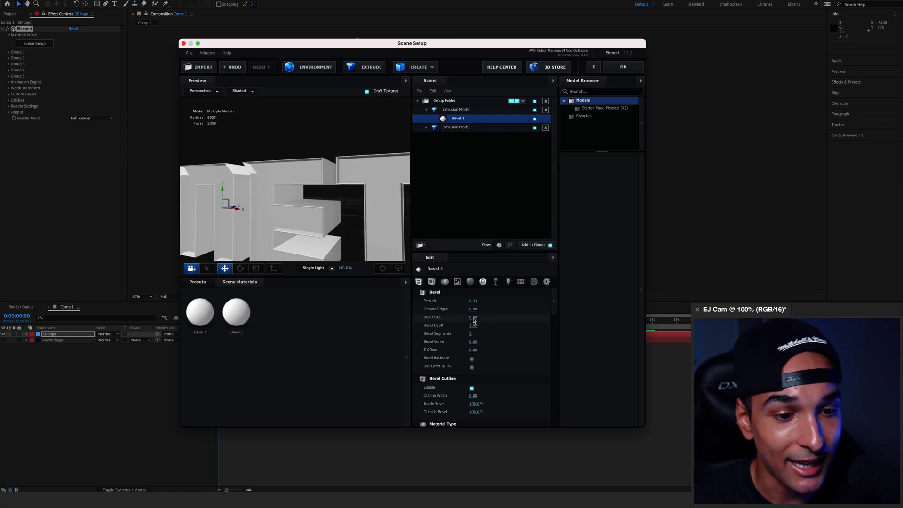
pyautogui.moveTo(473, 317); pyautogui.dragTo(607, 306)
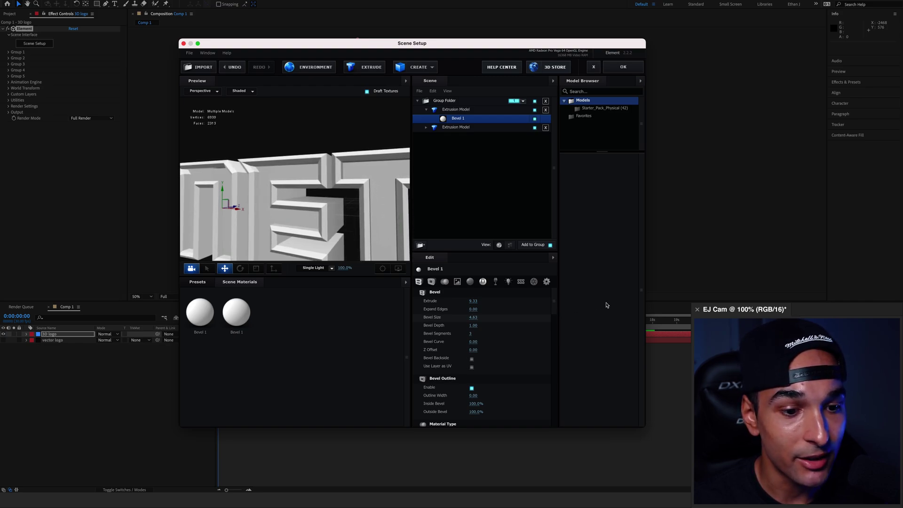
pyautogui.moveTo(341, 203); pyautogui.dragTo(361, 223)
pyautogui.scroll(-3, 361, 222)
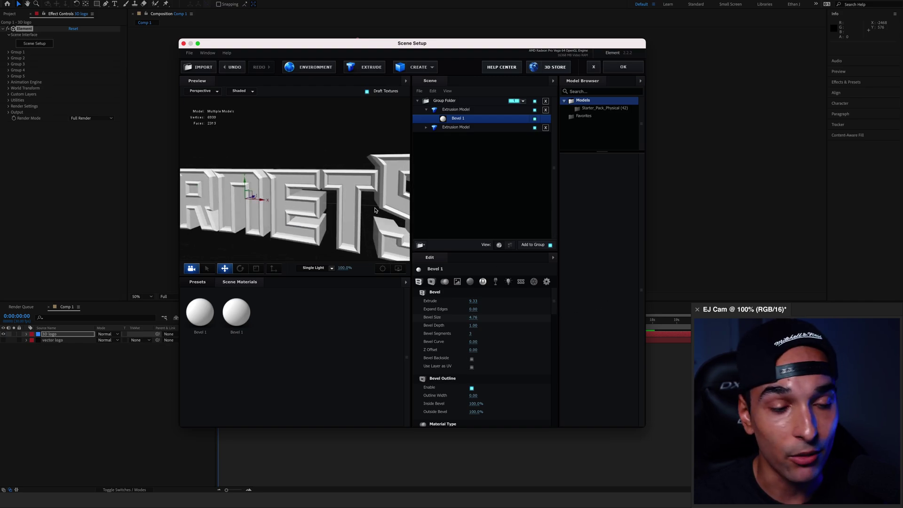
# - Lower the Inside Bevel percentage of the bevel outline and set its Outside Bevel to 116%
pyautogui.moveTo(475, 405); pyautogui.dragTo(446, 396)
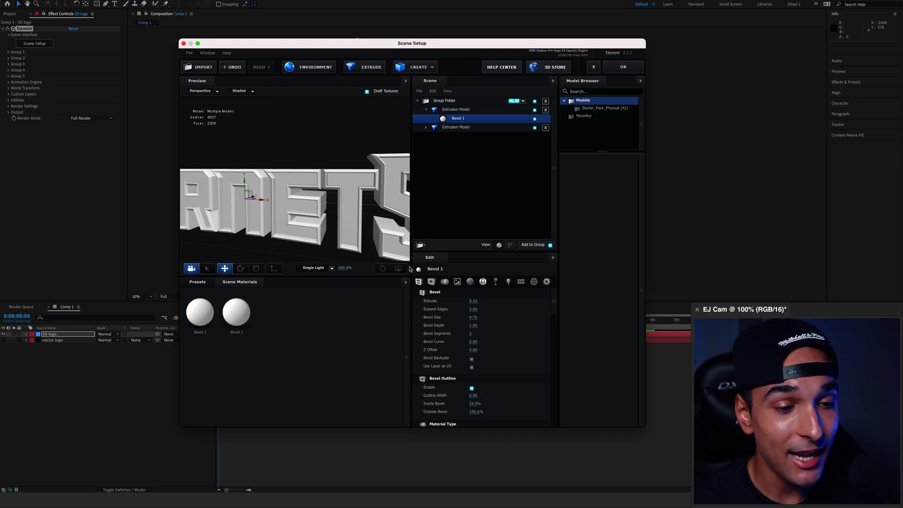
pyautogui.moveTo(364, 198)
pyautogui.mouseDown()
pyautogui.moveTo(337, 202)
pyautogui.moveTo(381, 196)
pyautogui.moveTo(364, 209)
pyautogui.mouseUp()
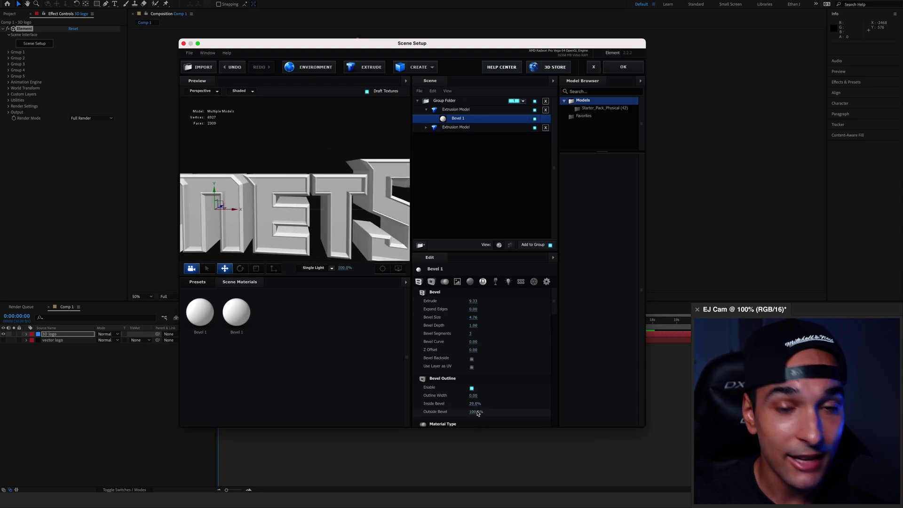
pyautogui.moveTo(475, 414); pyautogui.dragTo(487, 412)
pyautogui.moveTo(310, 203); pyautogui.dragTo(333, 190)
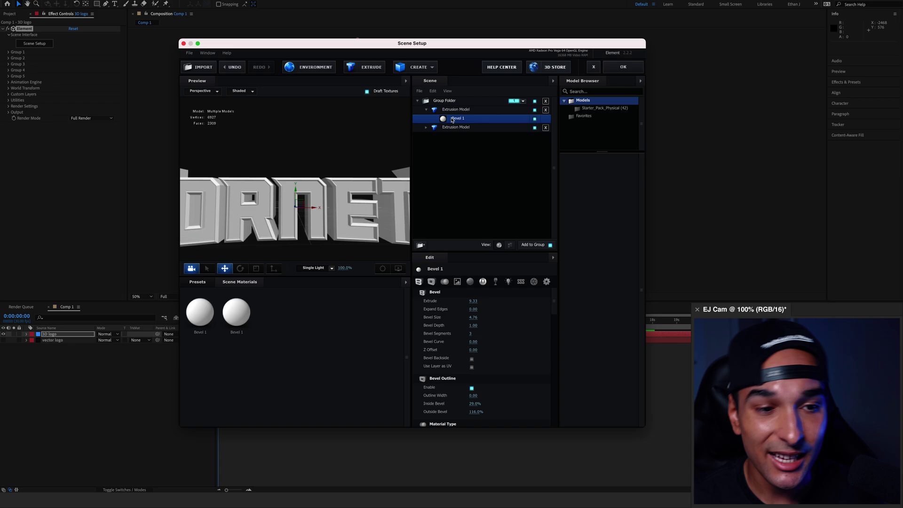
# - Apply the metal_brushed material from the Pro_Shaders Metal presets to Bevel 1 of the second extrusion model
pyautogui.click(427, 110)
pyautogui.click(427, 119)
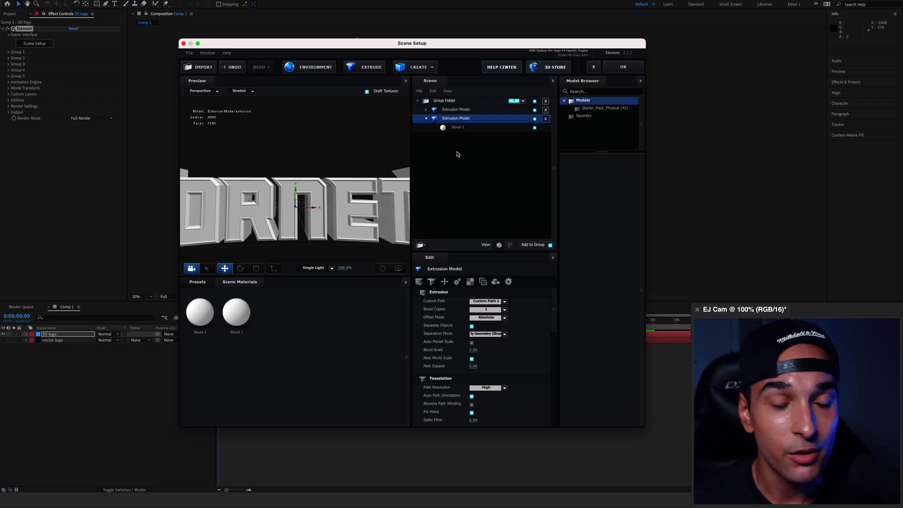
pyautogui.click(457, 128)
pyautogui.click(197, 282)
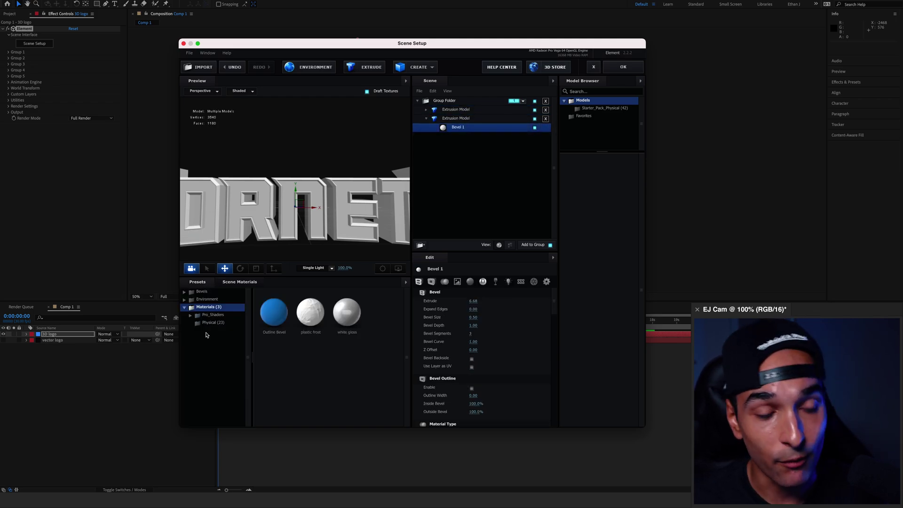
pyautogui.click(214, 314)
pyautogui.click(190, 315)
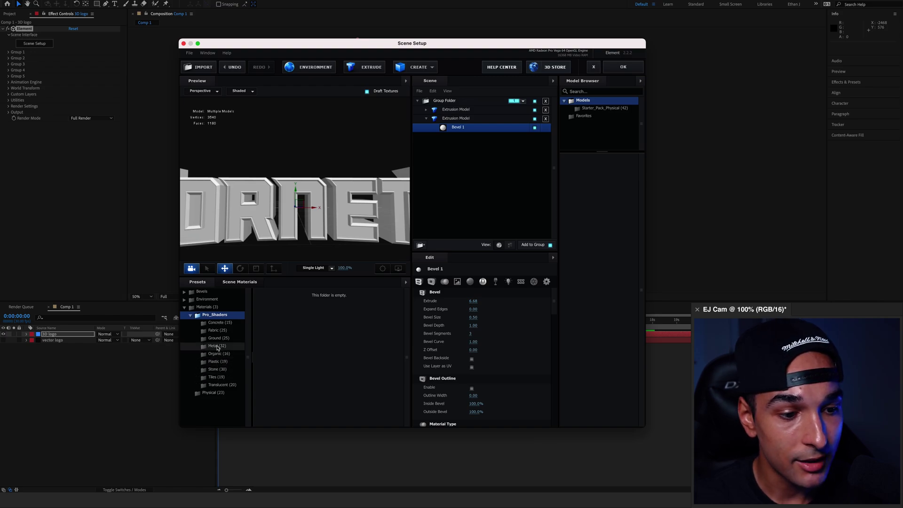
pyautogui.click(214, 346)
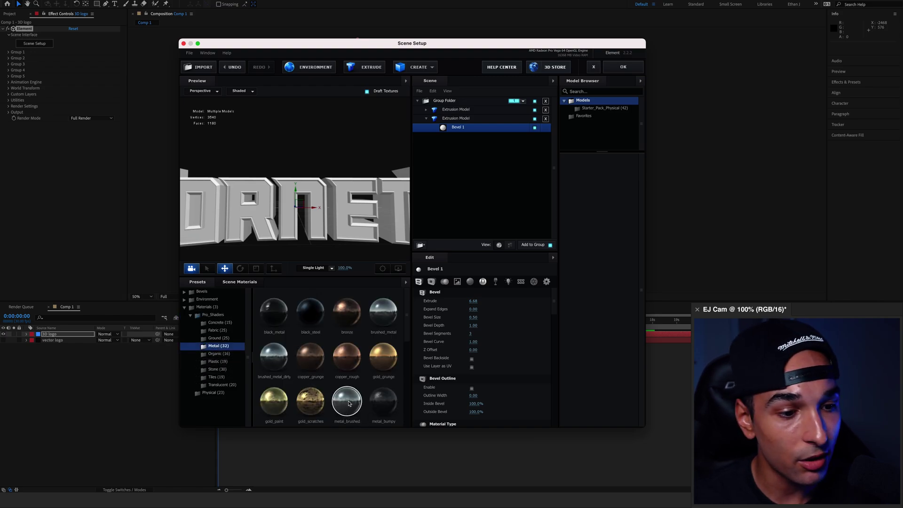
pyautogui.moveTo(346, 410)
pyautogui.mouseDown()
pyautogui.moveTo(452, 120)
pyautogui.moveTo(456, 128)
pyautogui.mouseUp()
pyautogui.moveTo(355, 206); pyautogui.dragTo(339, 219)
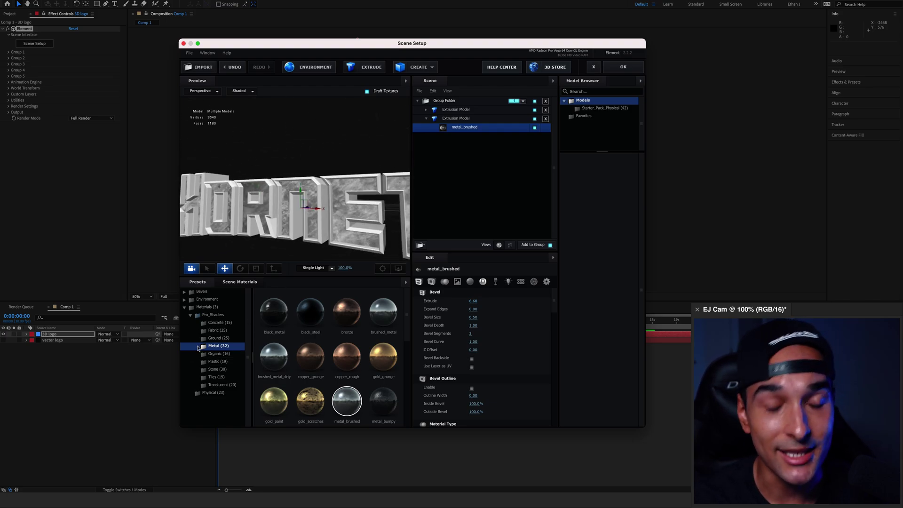
# - Change the Diffuse Color of metal_brushed to a bright cyan blue, about R 0, G 188, B 235
pyautogui.moveTo(557, 307); pyautogui.dragTo(557, 335)
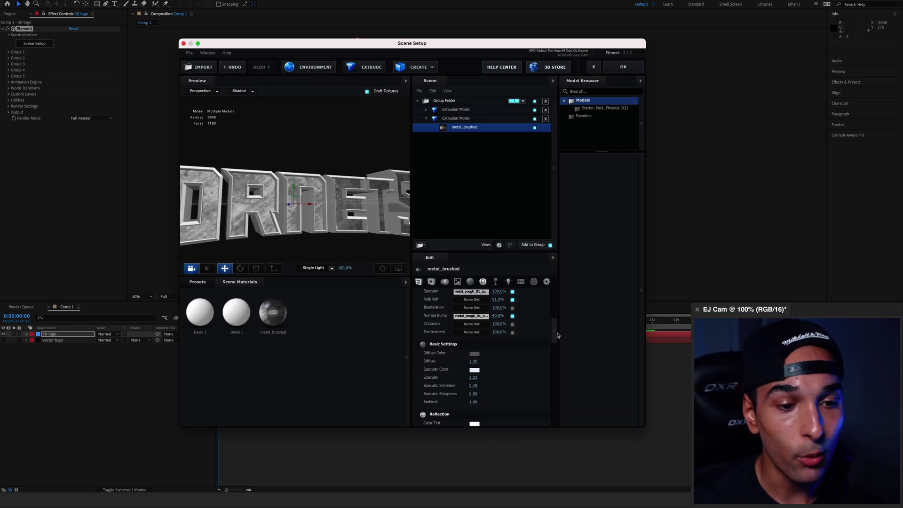
pyautogui.scroll(-1, 518, 346)
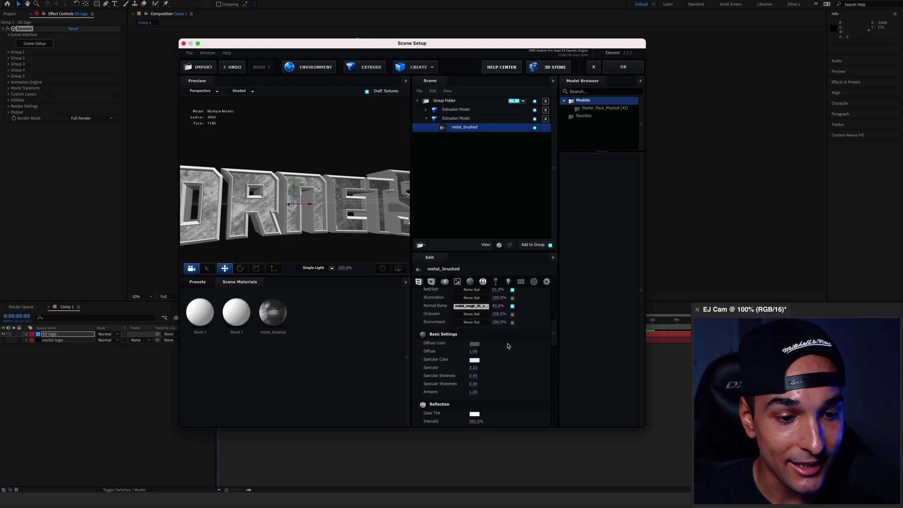
pyautogui.click(473, 344)
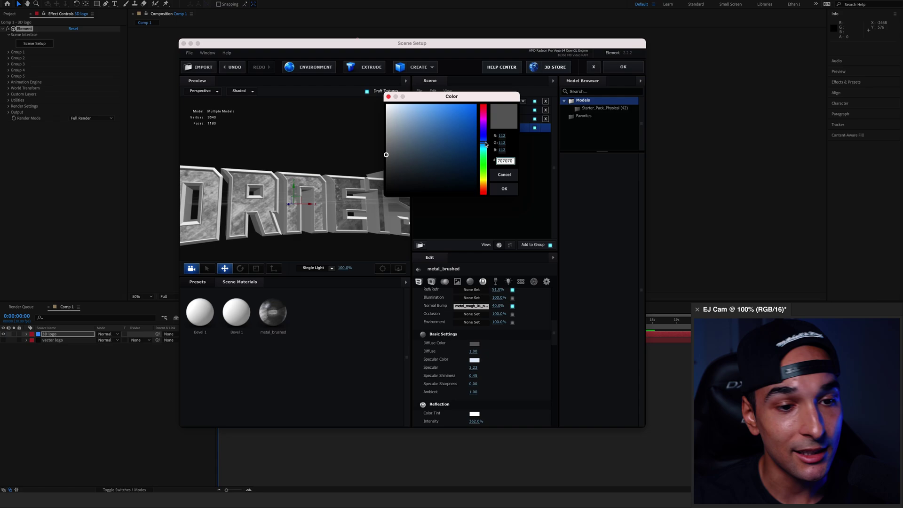
pyautogui.moveTo(485, 145); pyautogui.dragTo(485, 146)
pyautogui.click(476, 108)
pyautogui.click(476, 112)
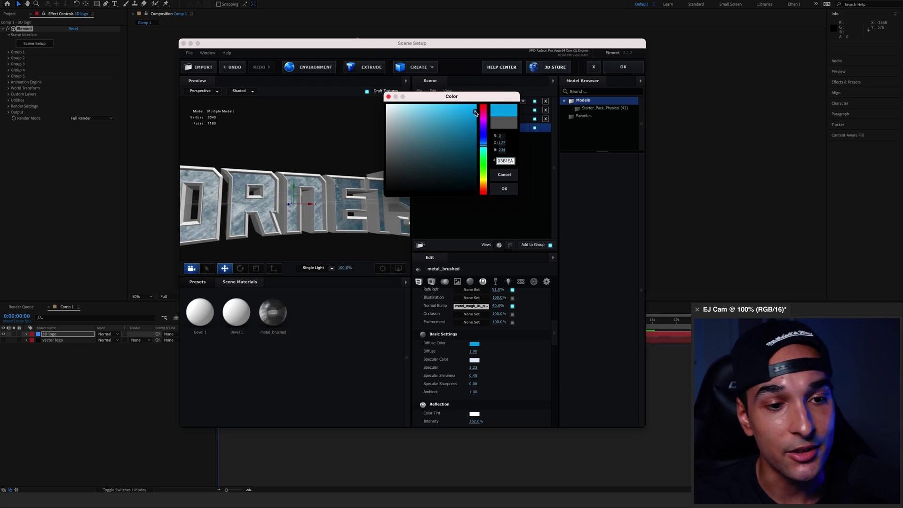
pyautogui.moveTo(475, 113); pyautogui.dragTo(477, 113)
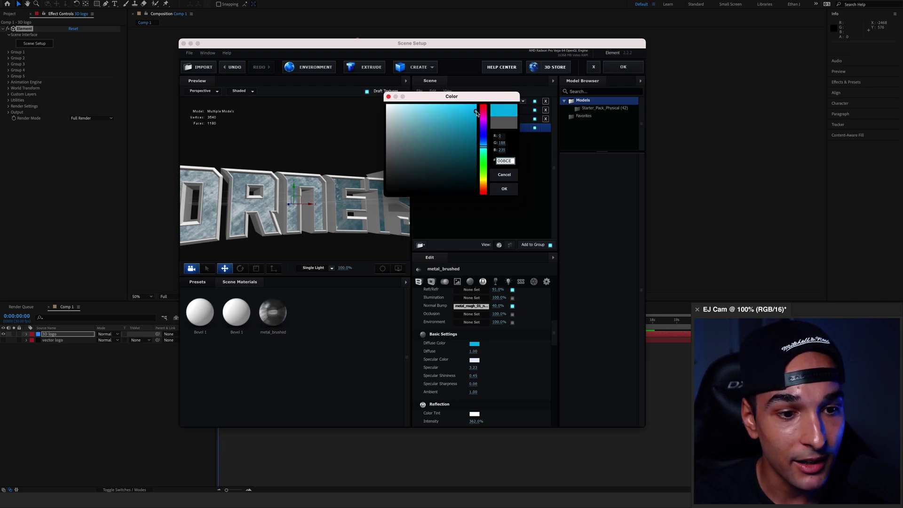
pyautogui.click(504, 189)
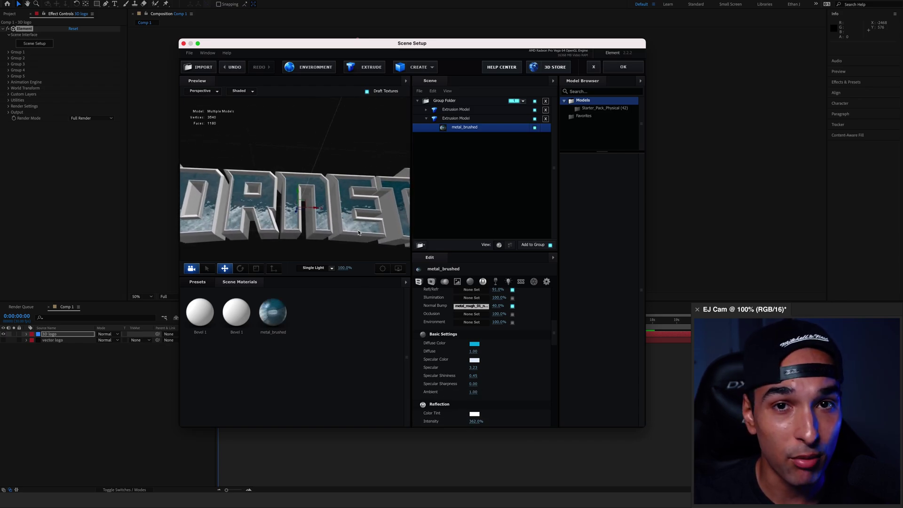
# - Set the Reflection Color Tint of metal_brushed to the blue #31B5F9
pyautogui.scroll(-3, 430, 358)
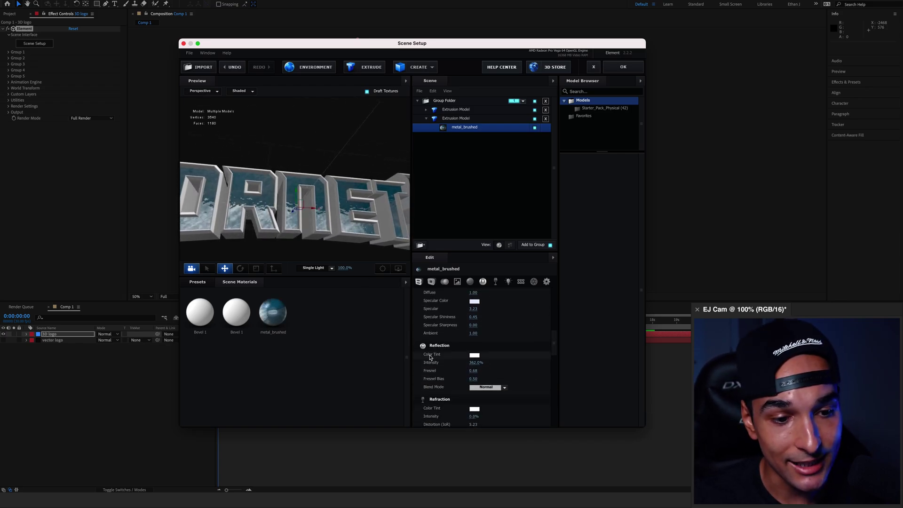
pyautogui.click(474, 355)
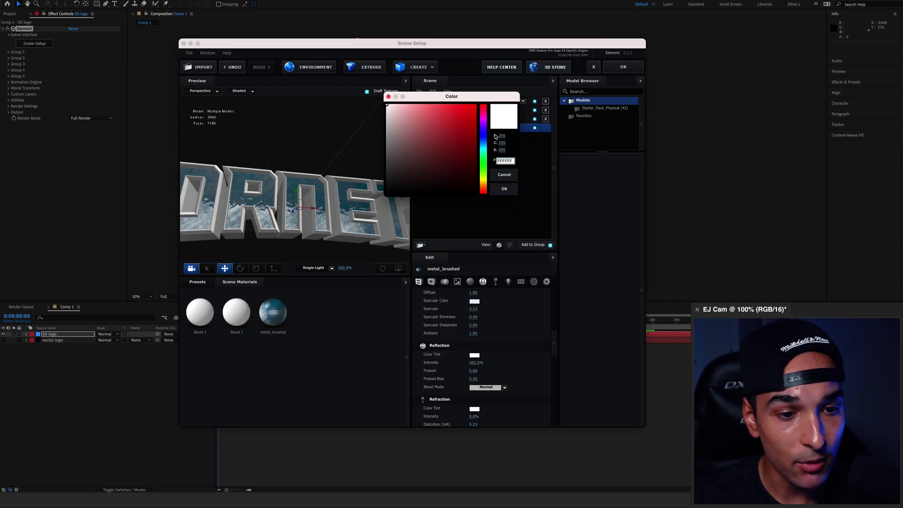
pyautogui.click(483, 144)
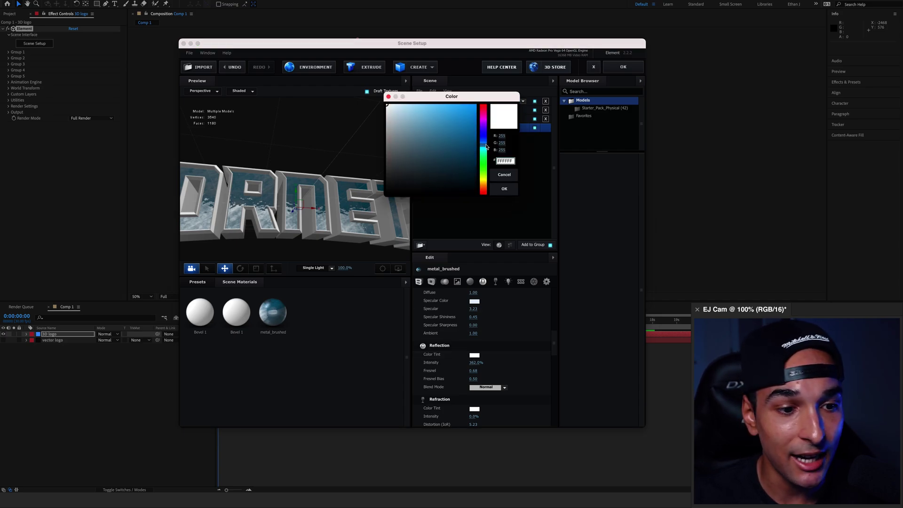
pyautogui.click(451, 108)
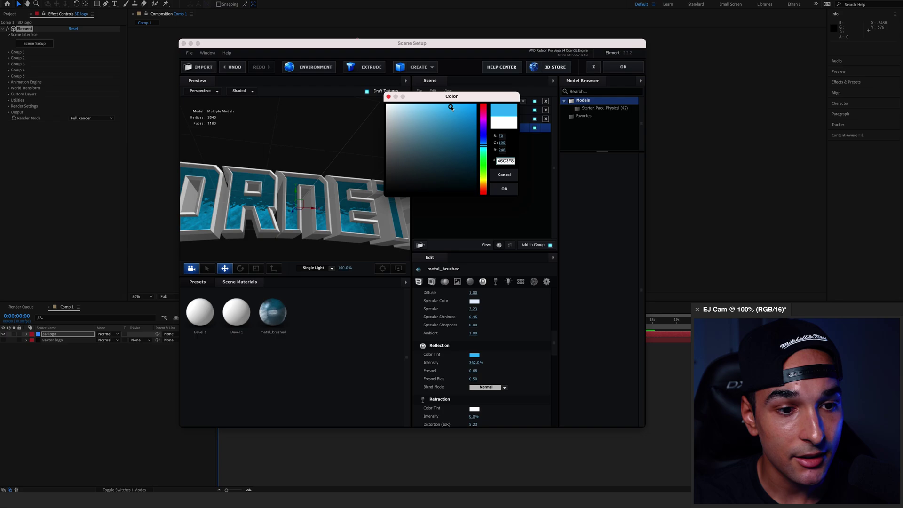
pyautogui.click(459, 107)
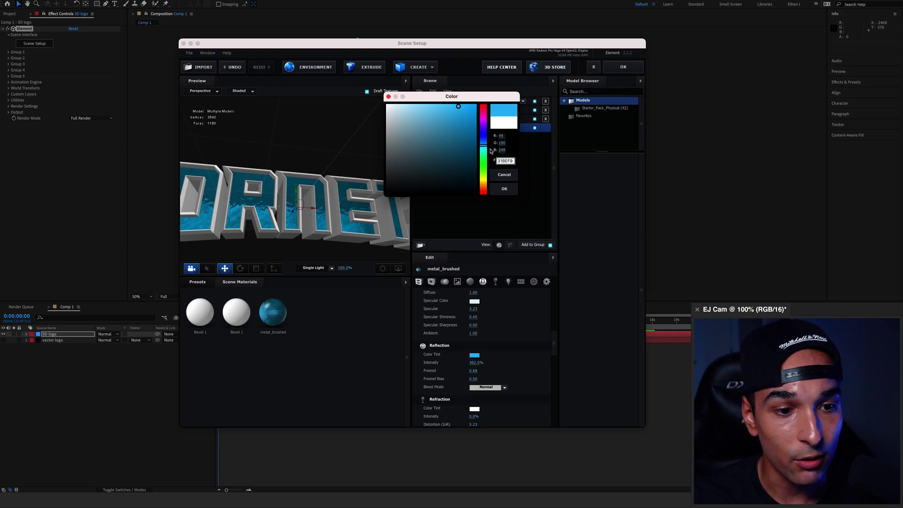
pyautogui.click(484, 146)
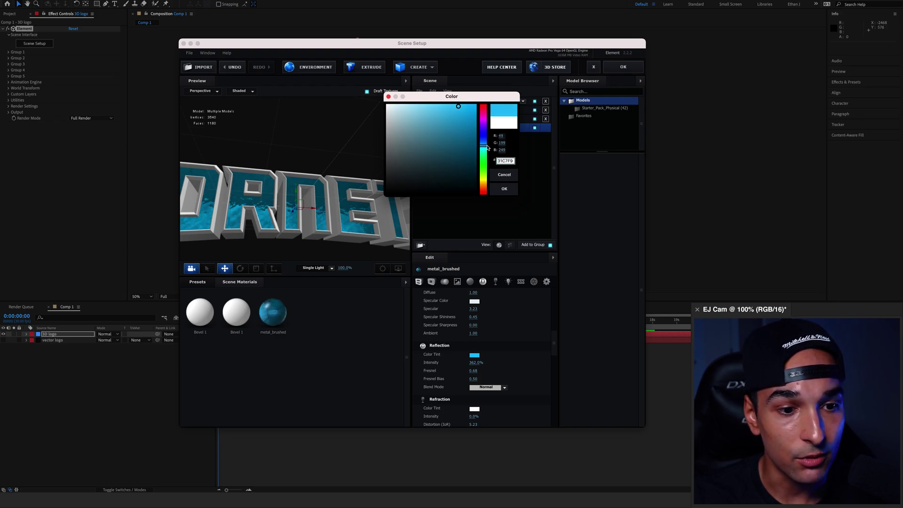
pyautogui.moveTo(487, 146); pyautogui.dragTo(487, 144)
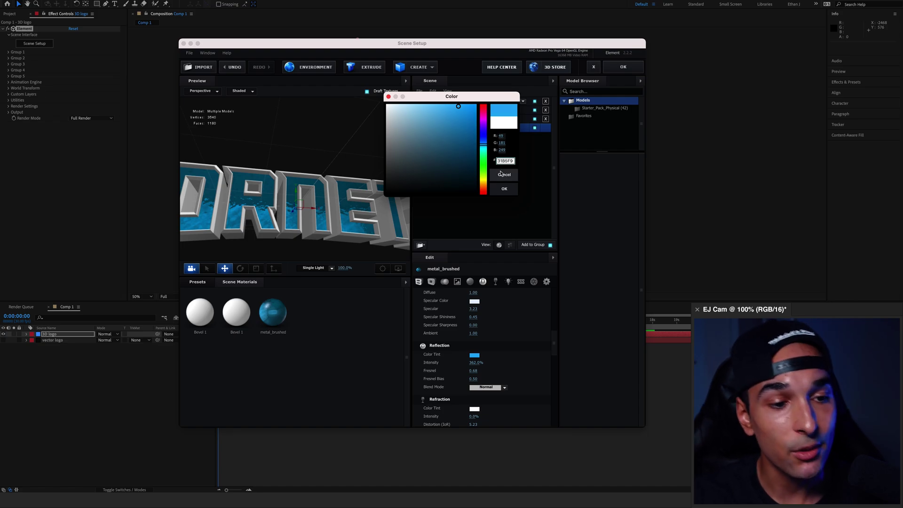
pyautogui.click(505, 189)
# - Reduce the Normal Bump strength of metal_brushed and accept the scene setup to return to the composition
pyautogui.scroll(5, 494, 354)
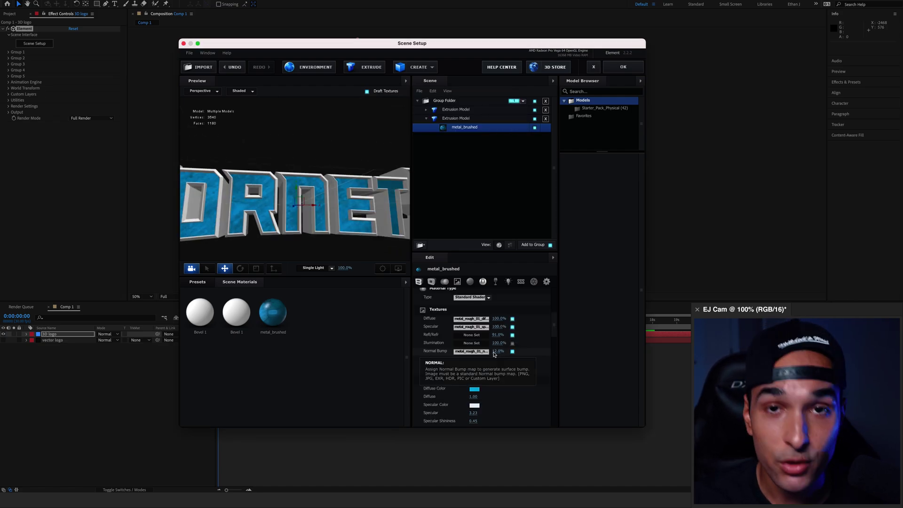
pyautogui.moveTo(381, 241); pyautogui.dragTo(351, 221)
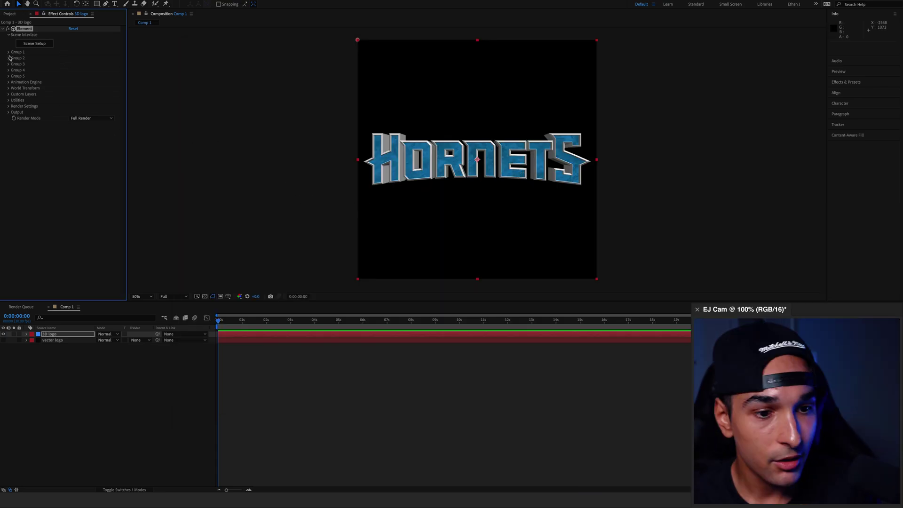
# - Set Group 1's Particle Replicator X Rotation to -10° to tilt the 3D logo
pyautogui.click(9, 52)
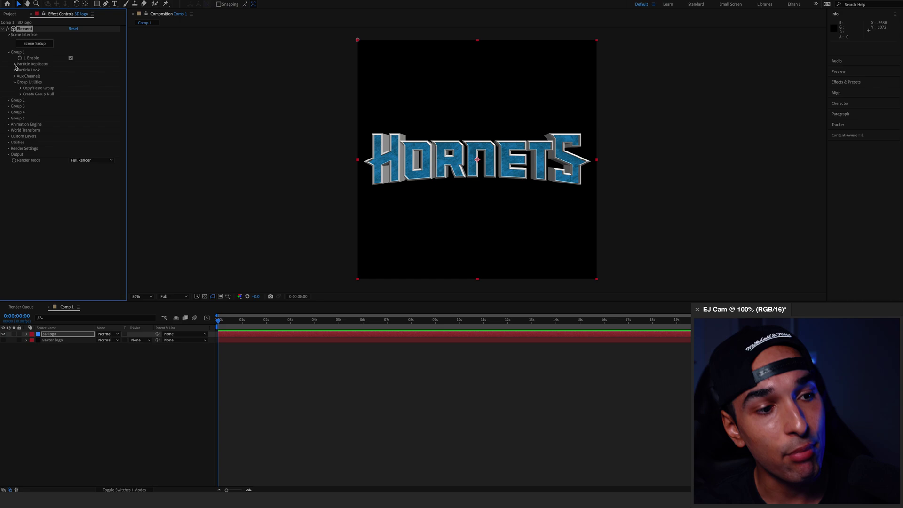
pyautogui.click(14, 64)
pyautogui.click(21, 95)
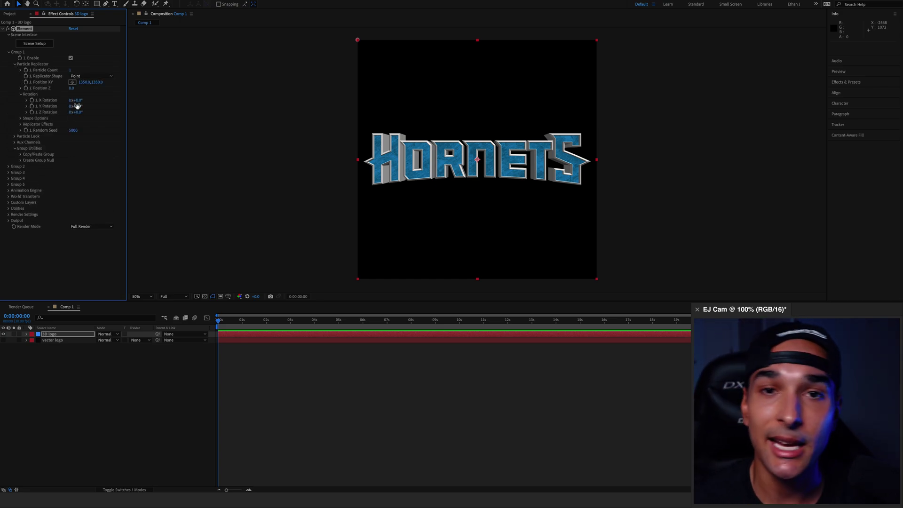
pyautogui.moveTo(78, 100); pyautogui.dragTo(76, 102)
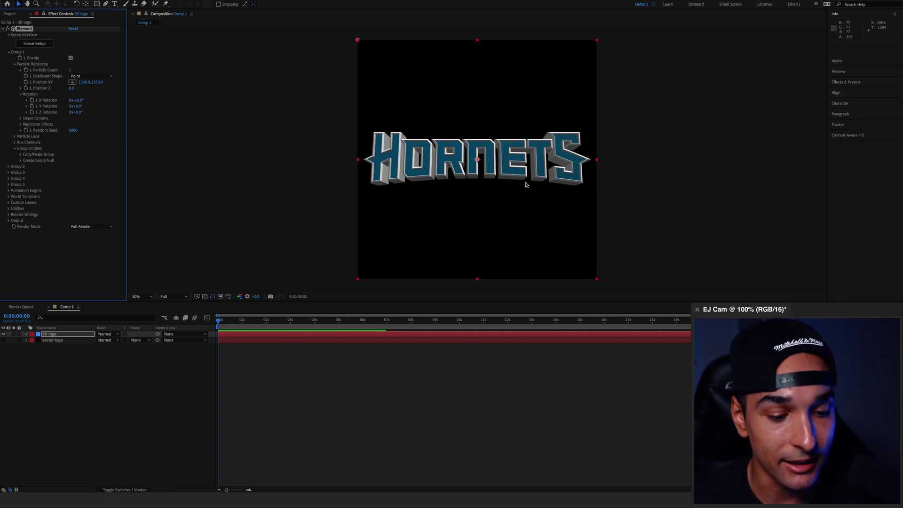
pyautogui.click(9, 52)
# - Enable Ambient Occlusion in Element's Render Settings and set the AO Mode to Ray-Traced
pyautogui.click(8, 215)
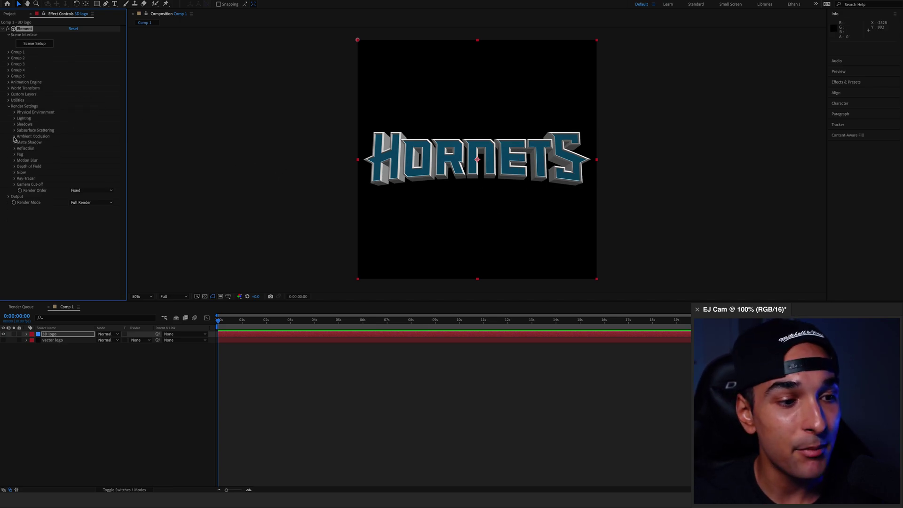
pyautogui.click(15, 136)
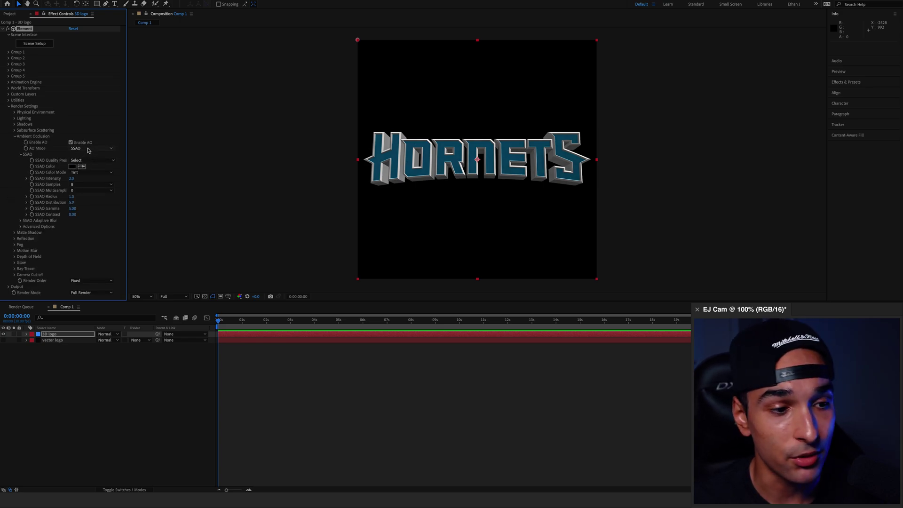
pyautogui.click(88, 151)
pyautogui.click(85, 163)
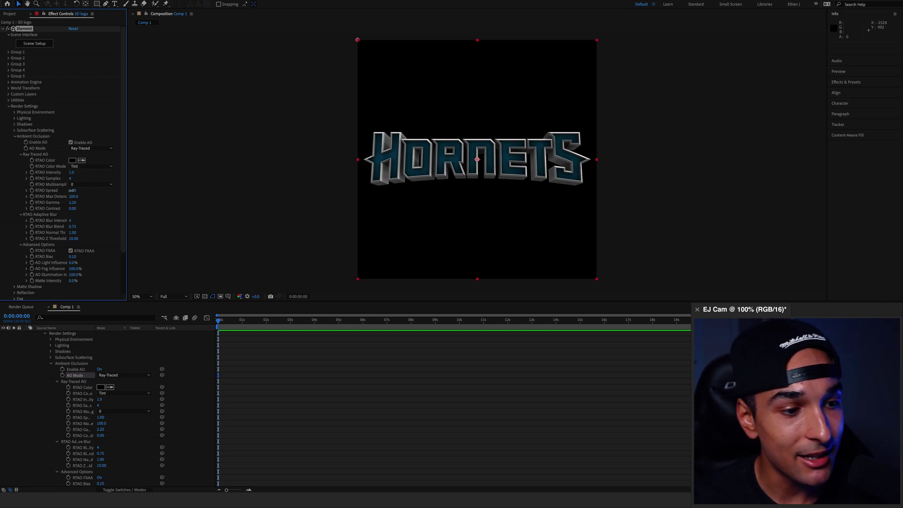
# - Set the ray-traced ambient occlusion's RTAO Spread to 0.67 and RTAO Max Distance to 135
pyautogui.moveTo(71, 190); pyautogui.dragTo(66, 191)
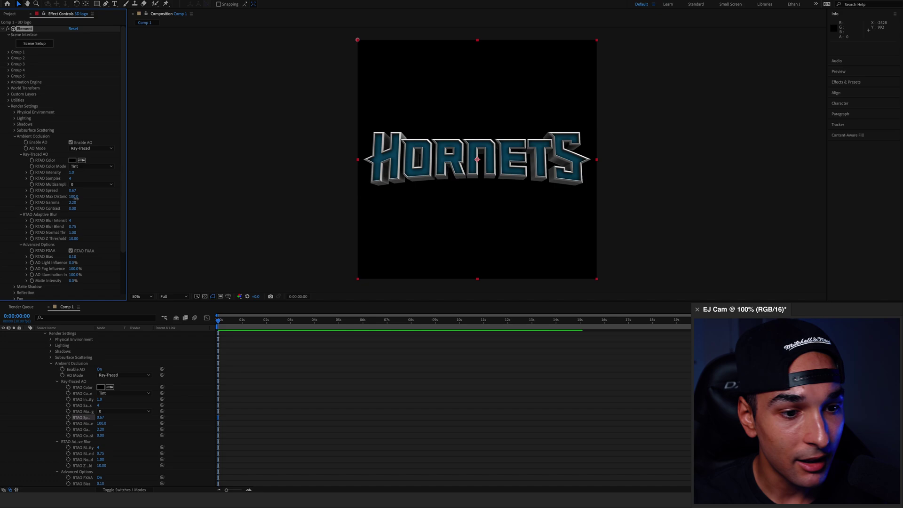
pyautogui.moveTo(74, 196); pyautogui.dragTo(84, 198)
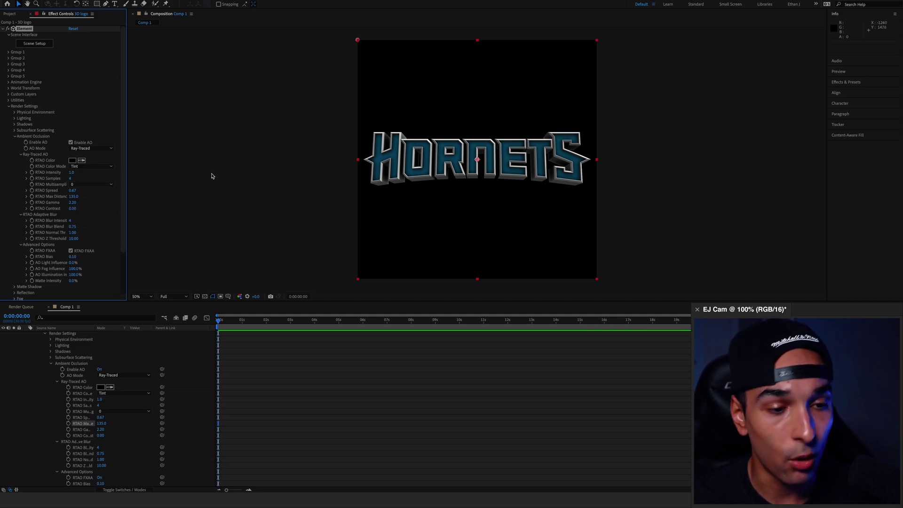
pyautogui.click(15, 136)
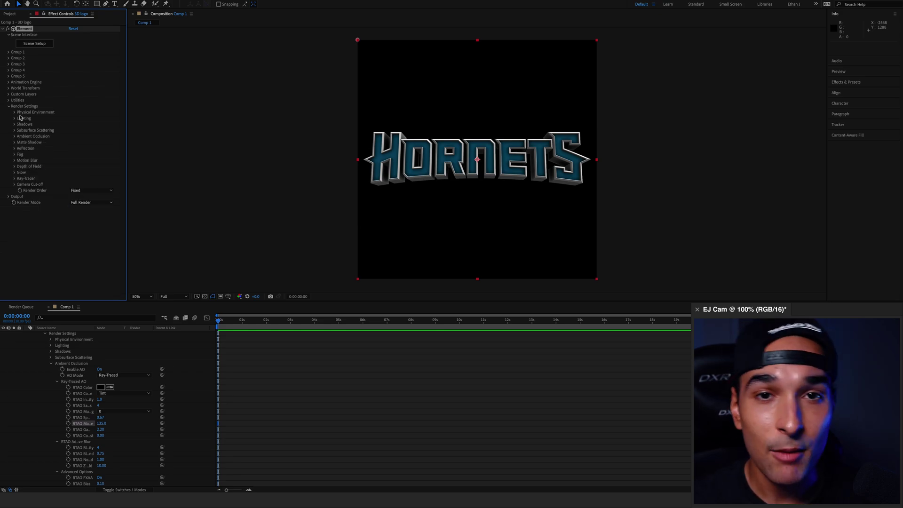
# - Show Element's Physical Environment in the composition background
pyautogui.click(14, 113)
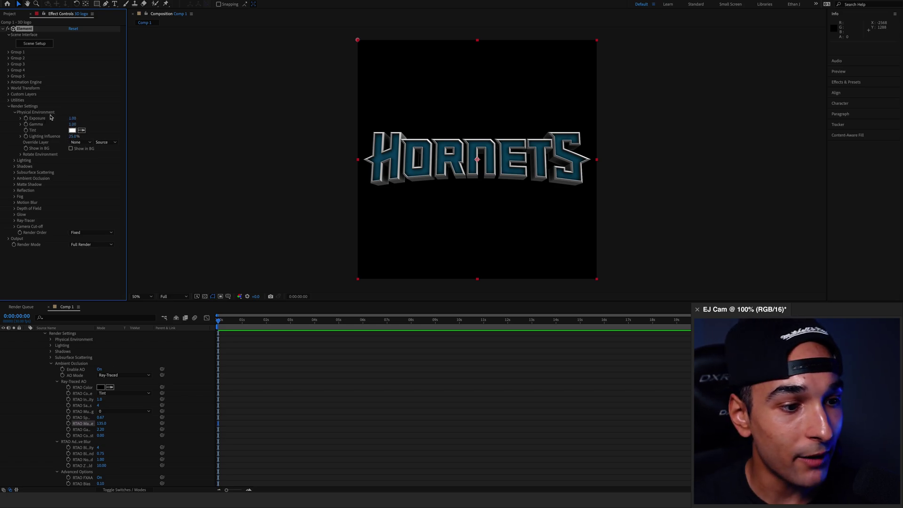
pyautogui.click(71, 149)
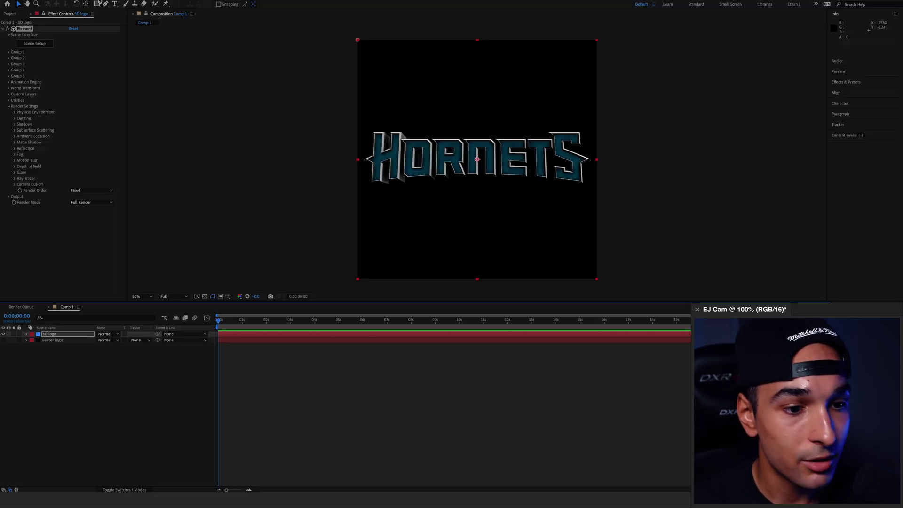
# - Add a new white light of type Parallel to the composition
pyautogui.click(124, 0)
pyautogui.moveTo(137, 1)
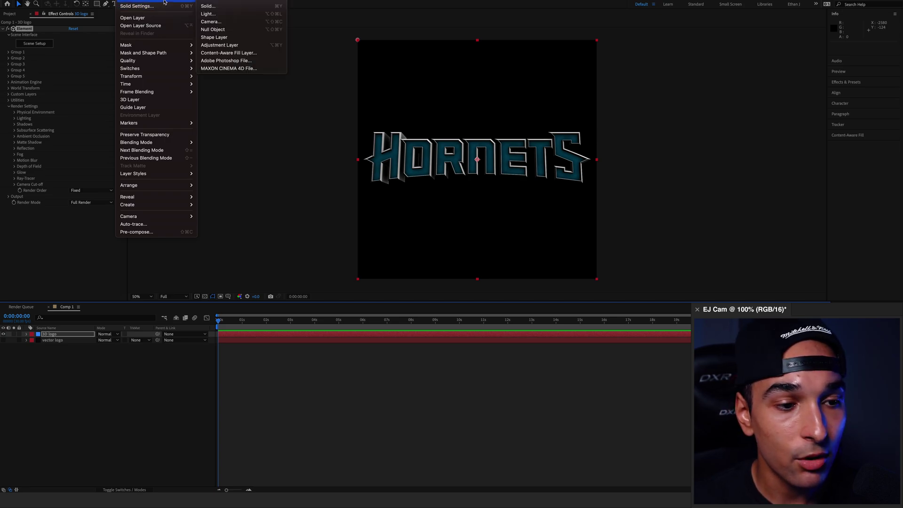
pyautogui.click(208, 14)
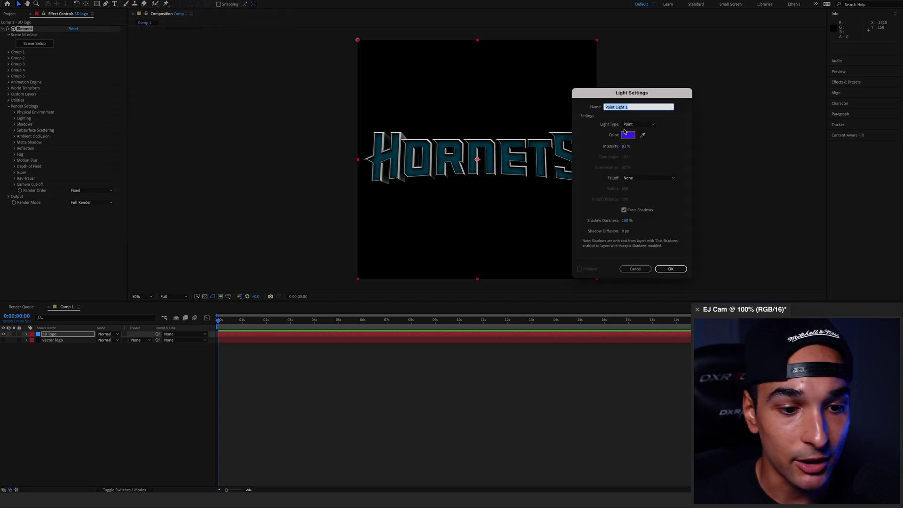
pyautogui.click(625, 134)
pyautogui.moveTo(489, 273); pyautogui.dragTo(414, 215)
pyautogui.click(606, 249)
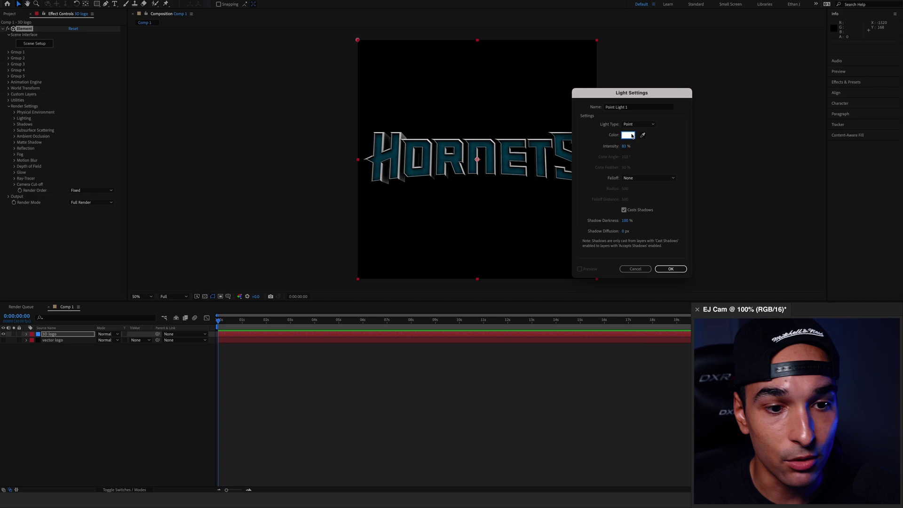
pyautogui.click(639, 124)
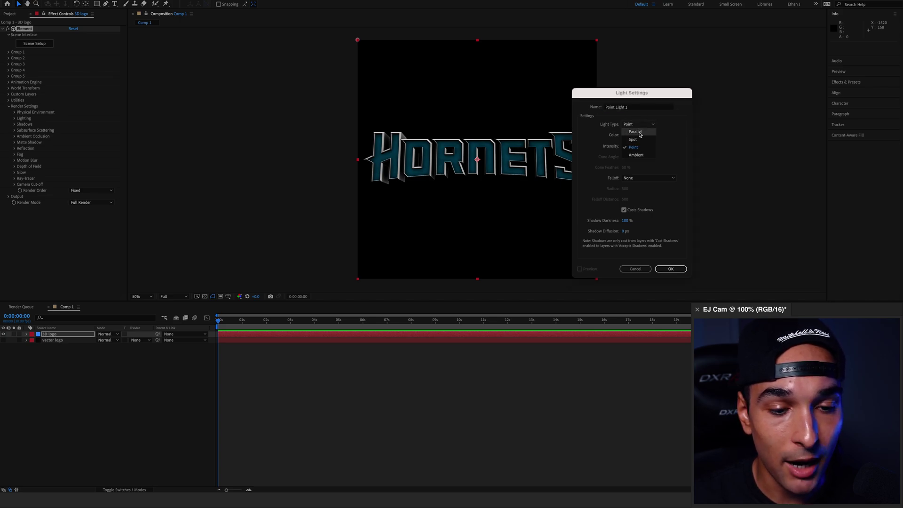
pyautogui.click(633, 126)
pyautogui.click(670, 268)
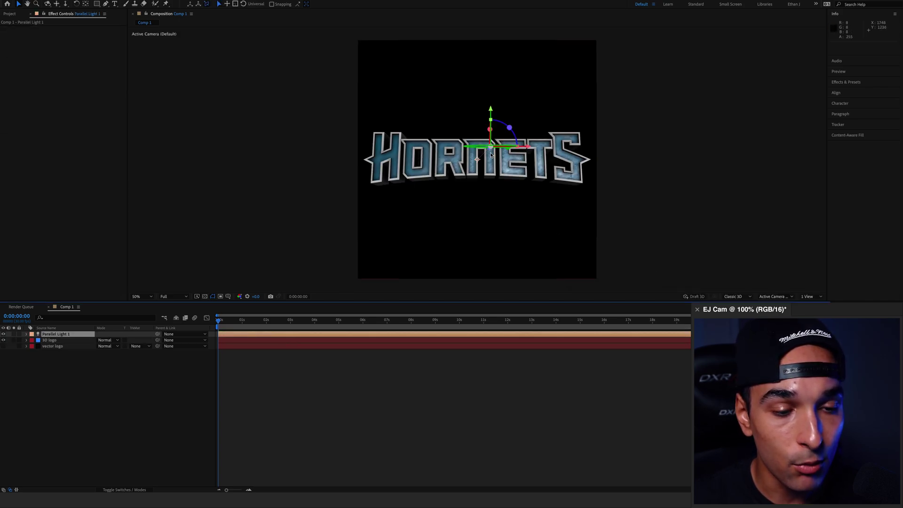
# - Move the parallel light straight up above the HORNETS logo and inspect the lit lettering up close
pyautogui.click(487, 173)
pyautogui.moveTo(492, 145); pyautogui.dragTo(475, 25)
pyautogui.press(',')
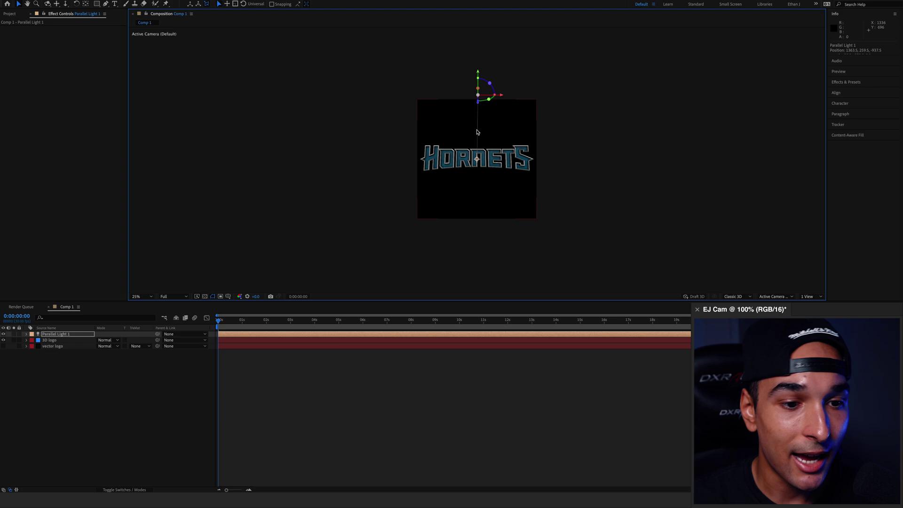
pyautogui.press('.')
pyautogui.press('.')
pyautogui.press('.')
pyautogui.press('.')
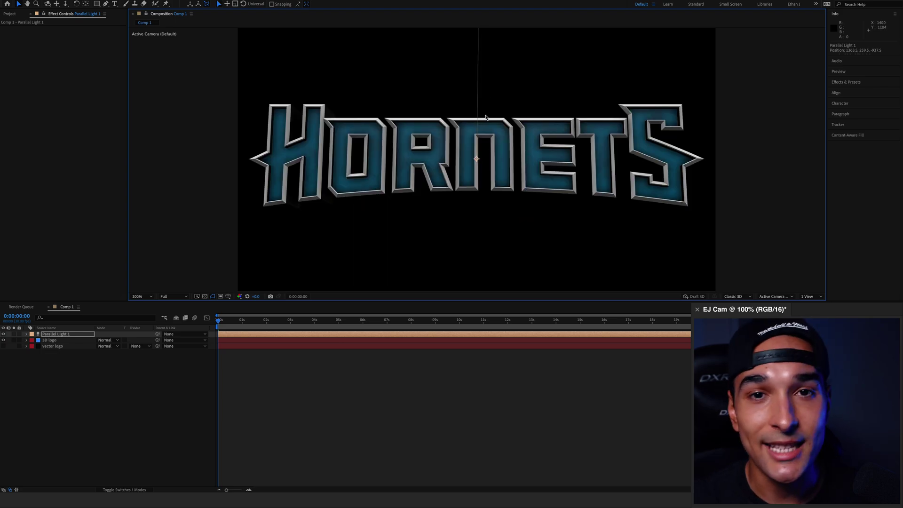
# - Move the parallel light outside the frame, above and to the right of the logo
pyautogui.press(',')
pyautogui.moveTo(491, 88); pyautogui.dragTo(481, 155)
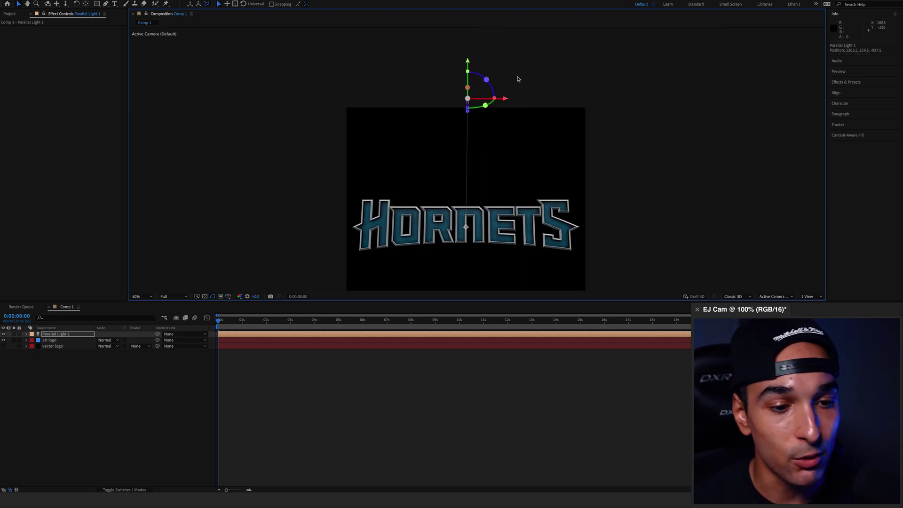
pyautogui.click(516, 78)
pyautogui.moveTo(469, 99); pyautogui.dragTo(643, 98)
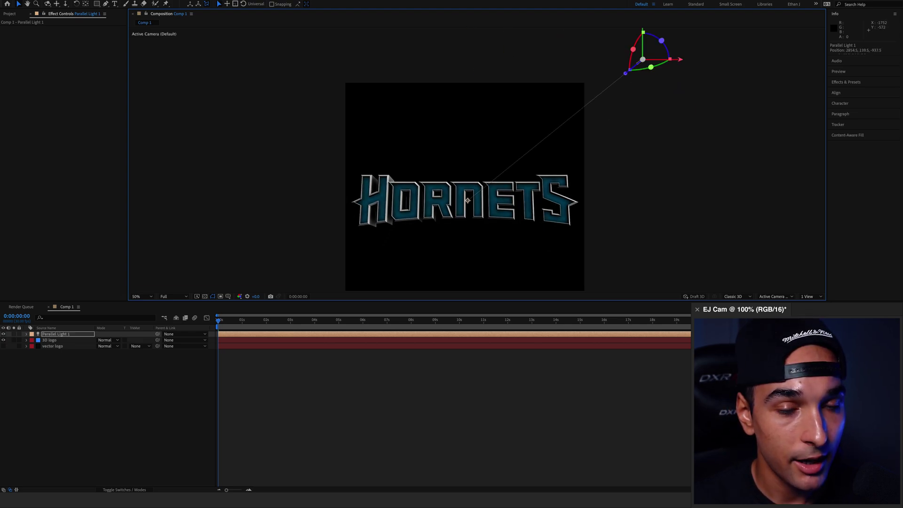
# - Add a second new light of type Point in white to the composition
pyautogui.click(124, 0)
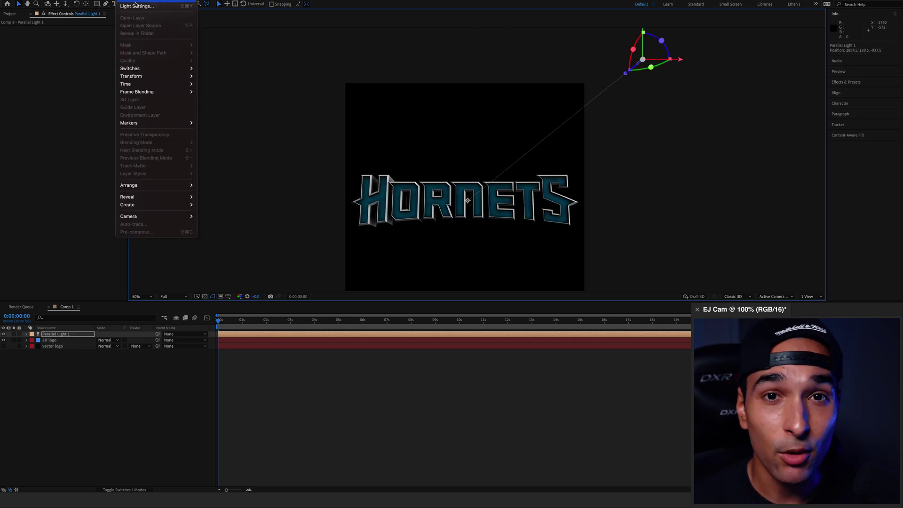
pyautogui.moveTo(134, 0)
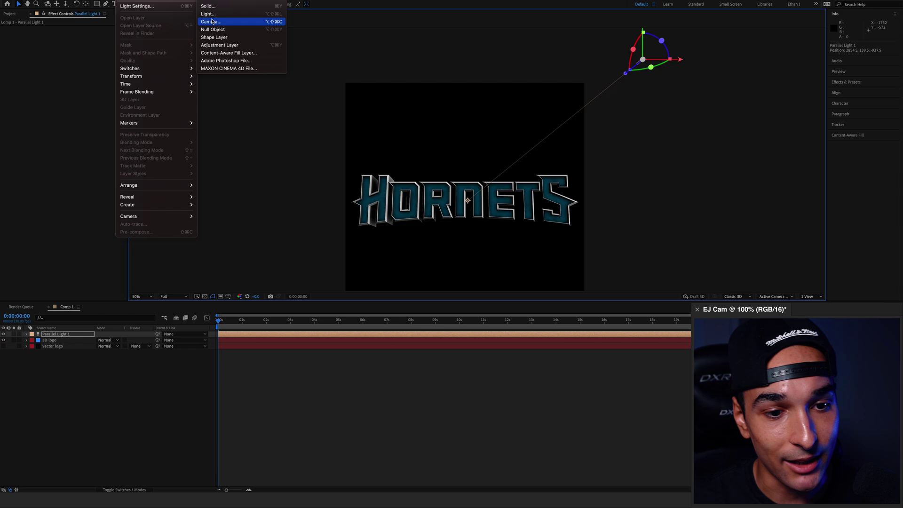
pyautogui.click(207, 14)
pyautogui.click(636, 125)
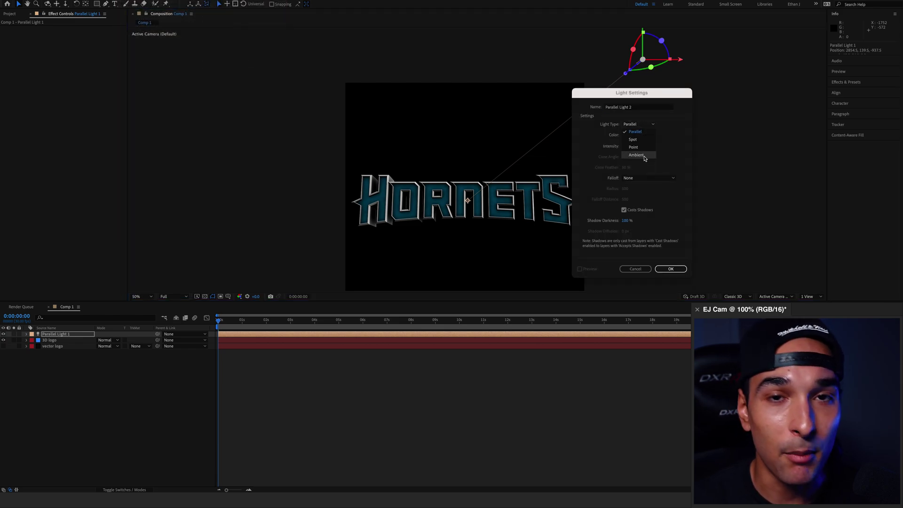
pyautogui.click(637, 148)
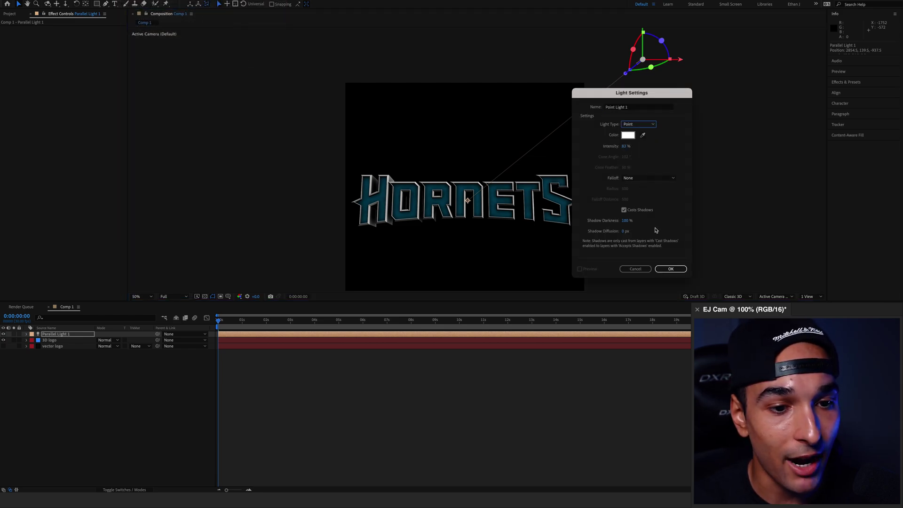
pyautogui.click(669, 268)
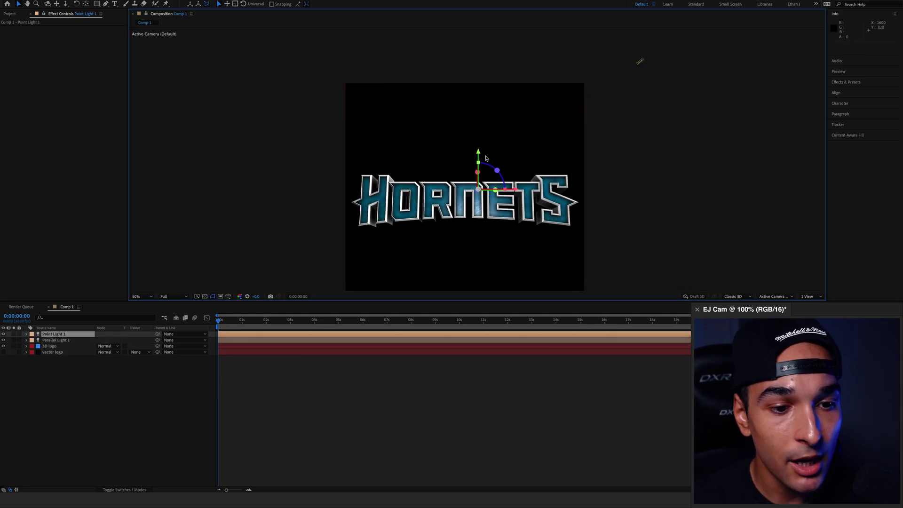
# - Move the point light above and to the right of the logo, to about X 2594, Y -142
pyautogui.moveTo(481, 154); pyautogui.dragTo(478, 32)
pyautogui.moveTo(516, 72); pyautogui.dragTo(604, 79)
pyautogui.moveTo(465, 175); pyautogui.dragTo(416, 192)
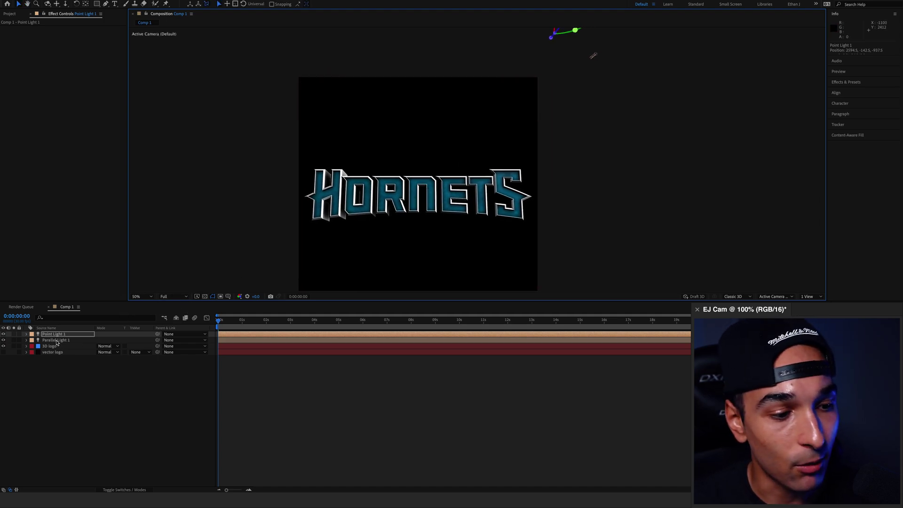
# - Duplicate the point light and move the copy below the middle of the logo
pyautogui.hotkey('ctrl', 'd')
pyautogui.scroll(5, 507, 147)
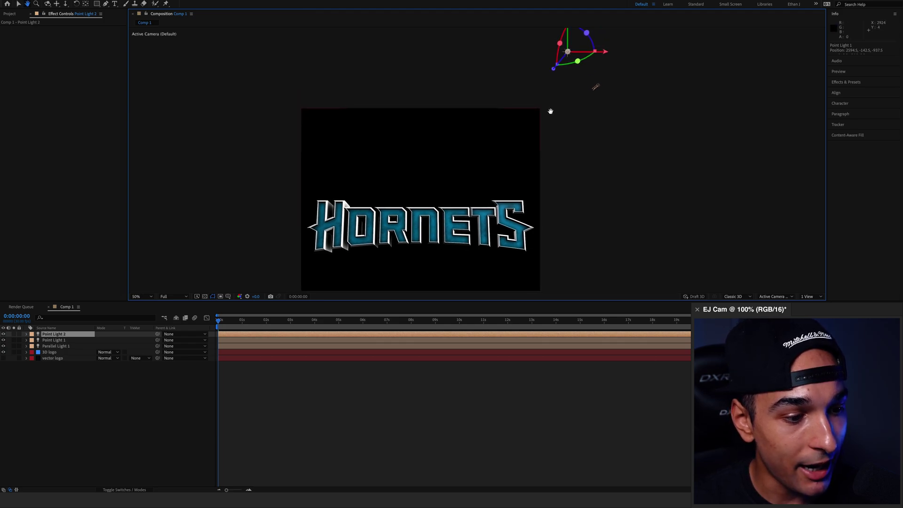
pyautogui.moveTo(562, 49); pyautogui.dragTo(563, 234)
pyautogui.moveTo(491, 182); pyautogui.dragTo(514, 91)
pyautogui.moveTo(620, 180); pyautogui.dragTo(517, 180)
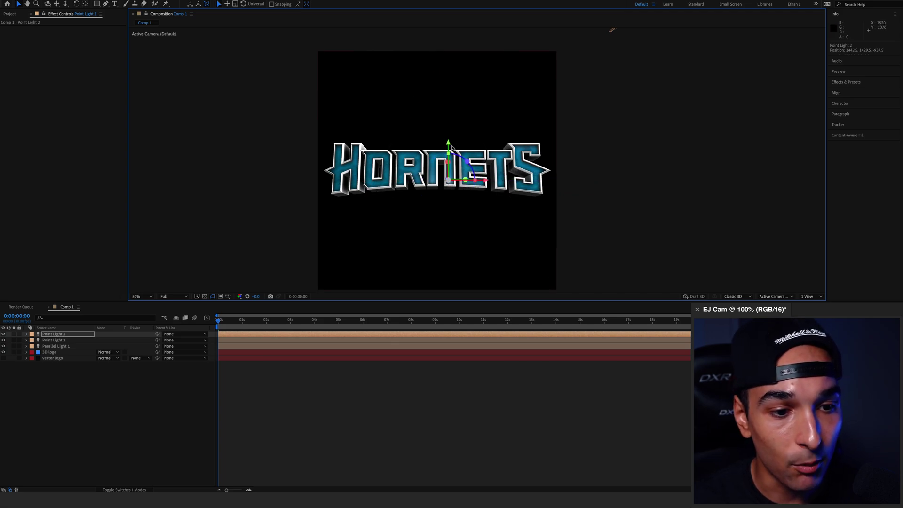
pyautogui.moveTo(450, 148); pyautogui.dragTo(466, 236)
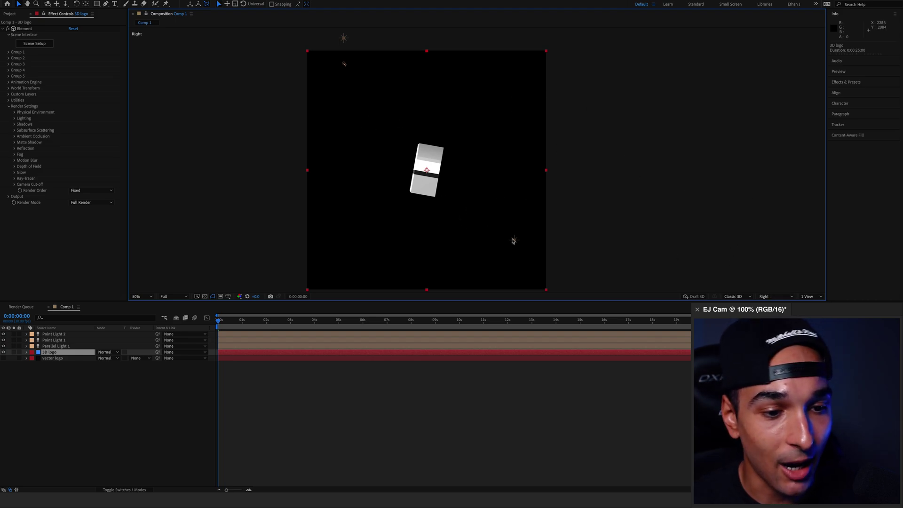
# - Check the placement of the lights around the logo from the Right view and return to the Active Camera view
pyautogui.click(345, 66)
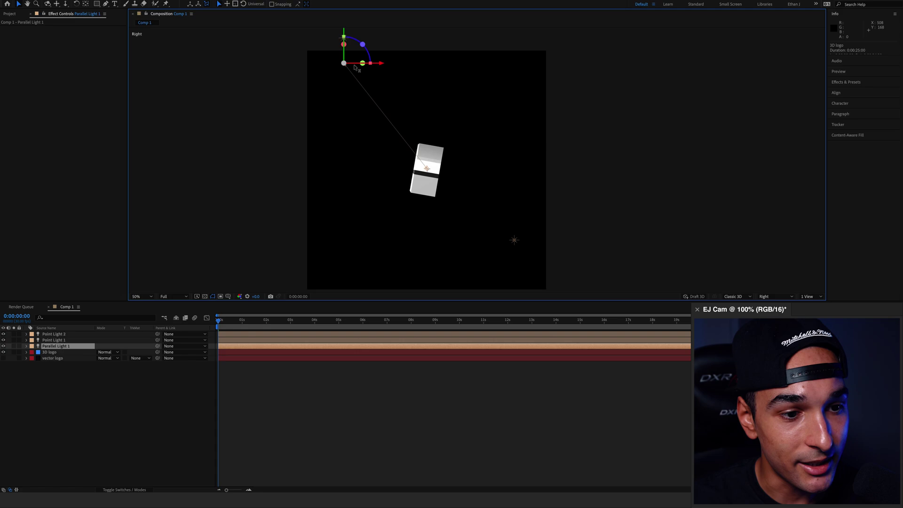
pyautogui.click(402, 44)
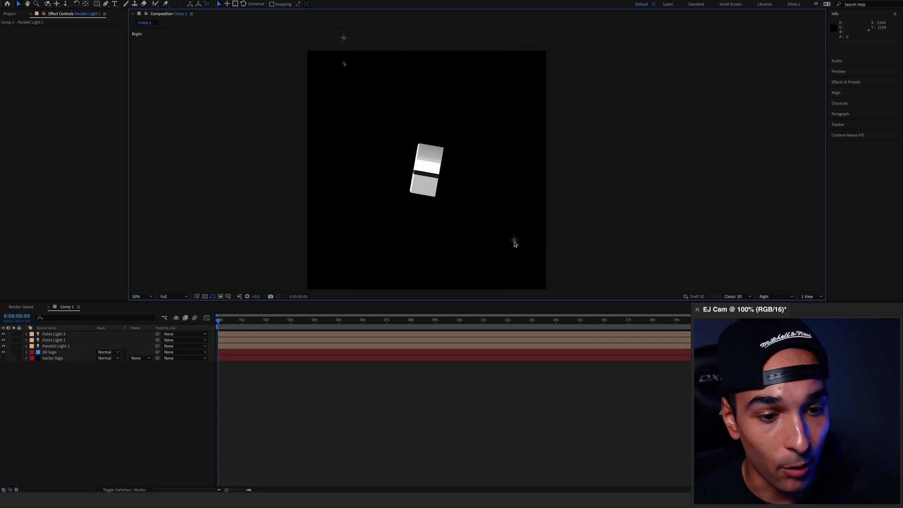
pyautogui.click(775, 297)
pyautogui.click(774, 254)
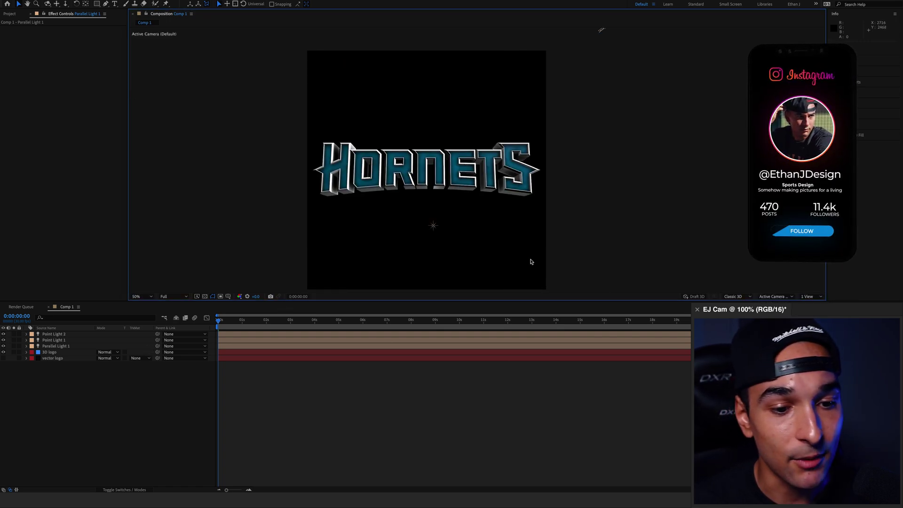
# - Change Point Light 2's color to deep blue-purple 3900CB
pyautogui.doubleClick(45, 334)
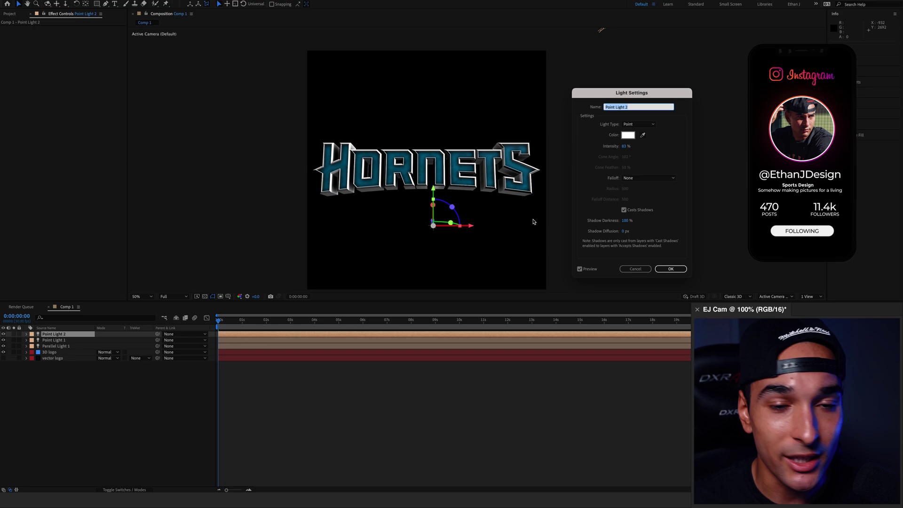
pyautogui.click(628, 135)
pyautogui.click(549, 275)
pyautogui.click(538, 267)
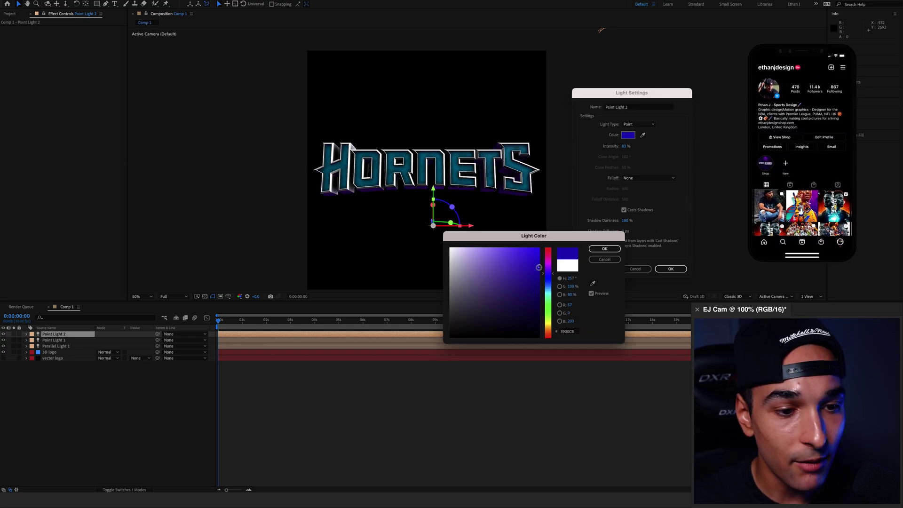
pyautogui.click(601, 250)
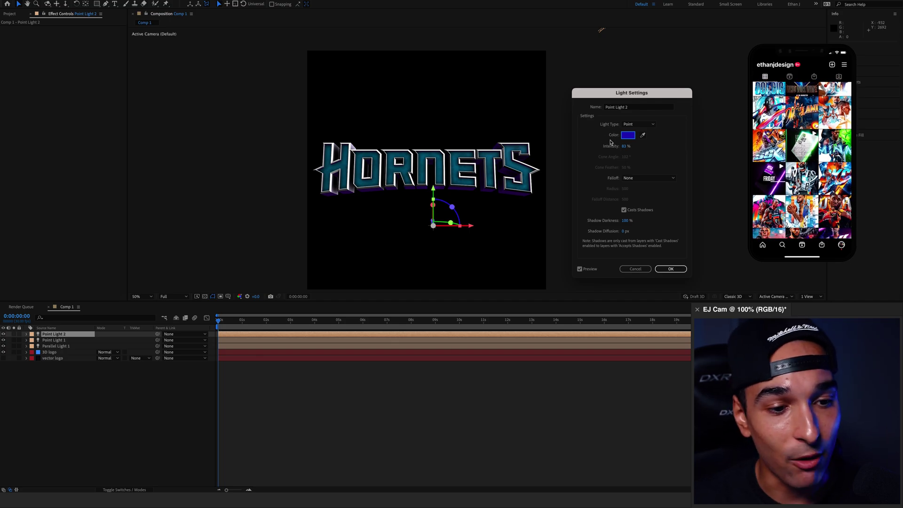
pyautogui.click(662, 271)
pyautogui.click(573, 256)
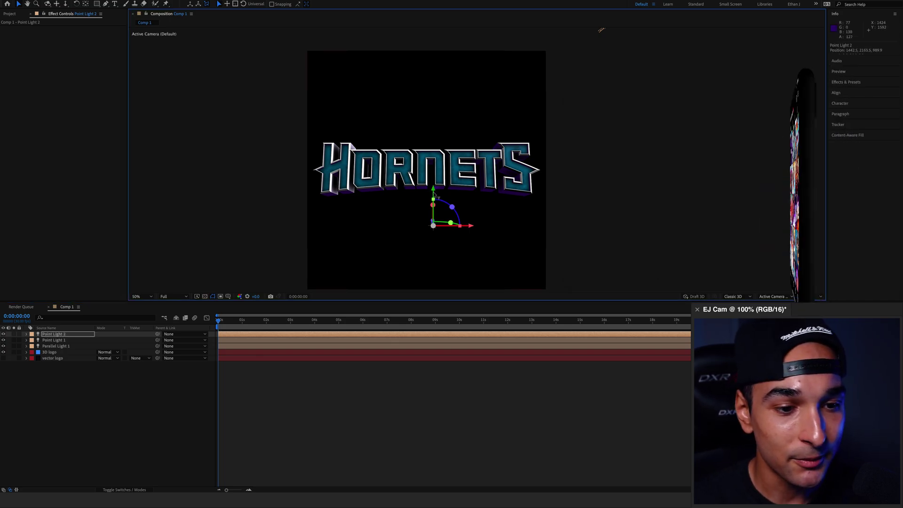
# - Toggle the visibility of the three lights to compare their effect on the logo, leaving them all on
pyautogui.click(3, 340)
pyautogui.moveTo(4, 340); pyautogui.dragTo(4, 346)
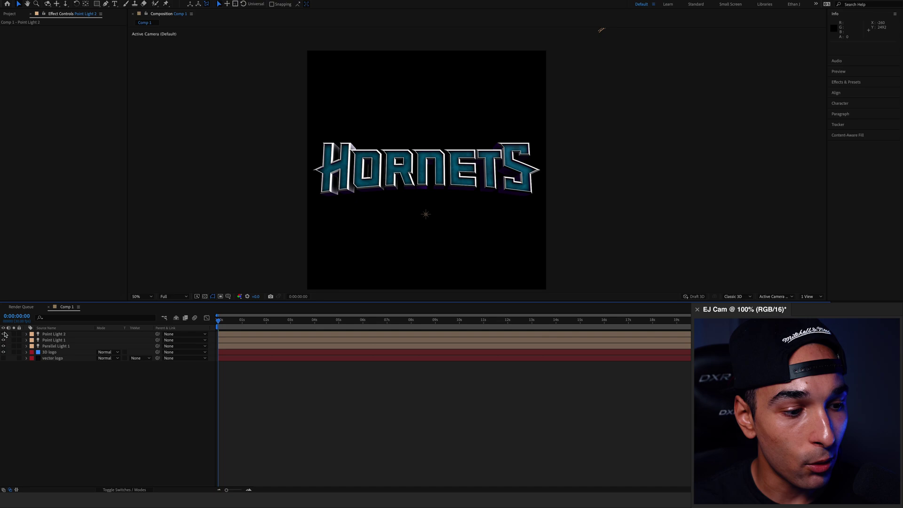
pyautogui.click(4, 346)
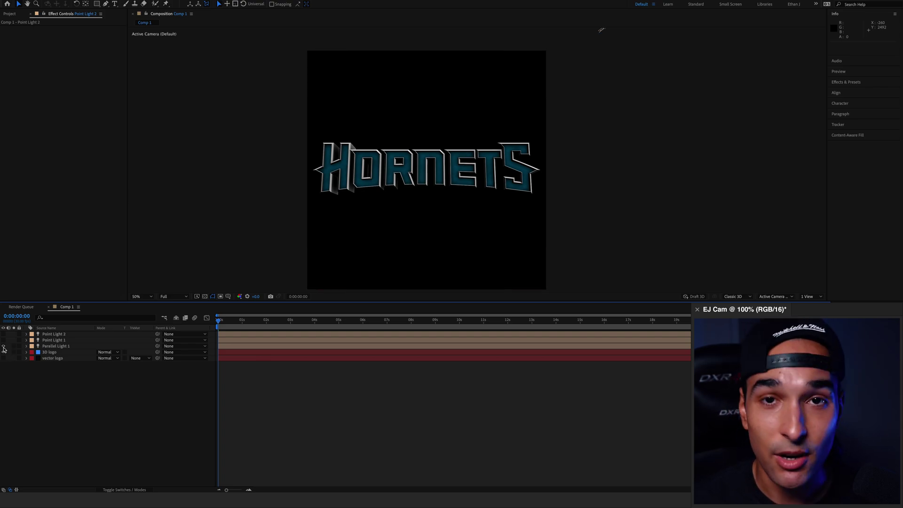
pyautogui.click(4, 342)
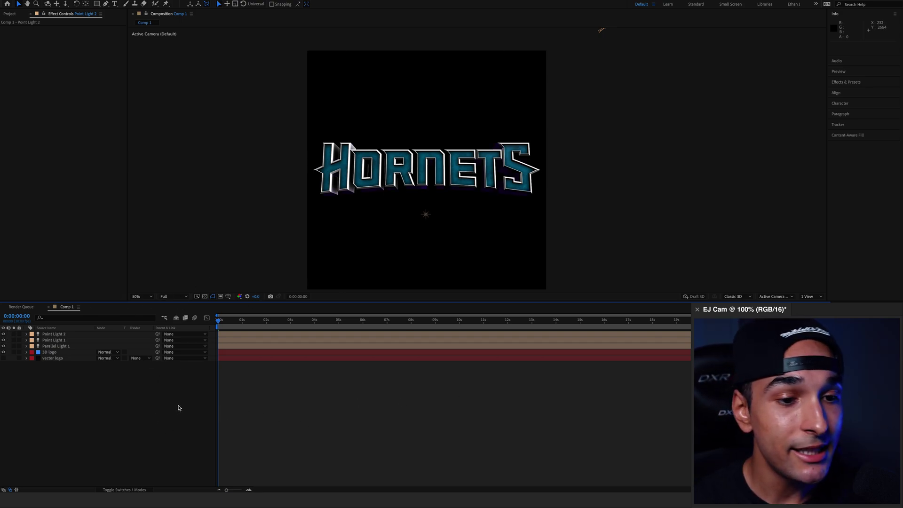
# - Add Comp 1 to the render queue with the PNG + Alpha output module and Best Settings
pyautogui.hotkey('ctrl', 'm')
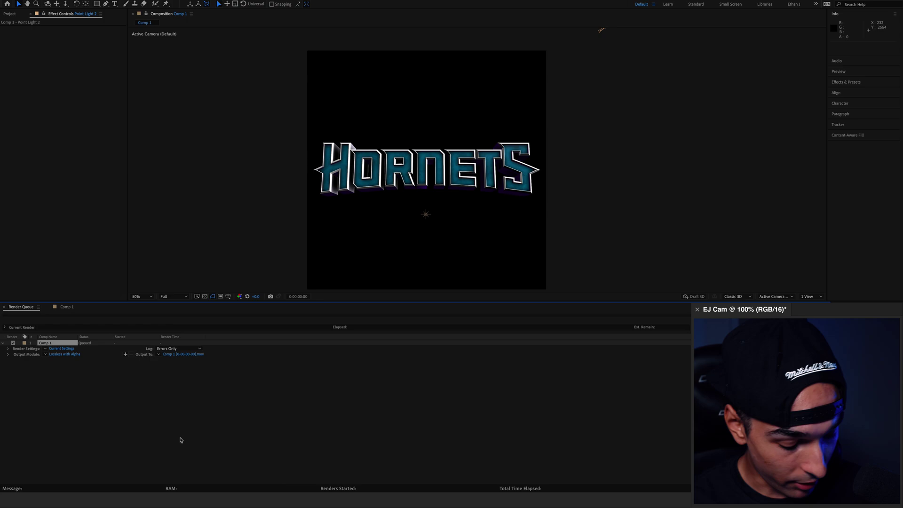
pyautogui.click(47, 355)
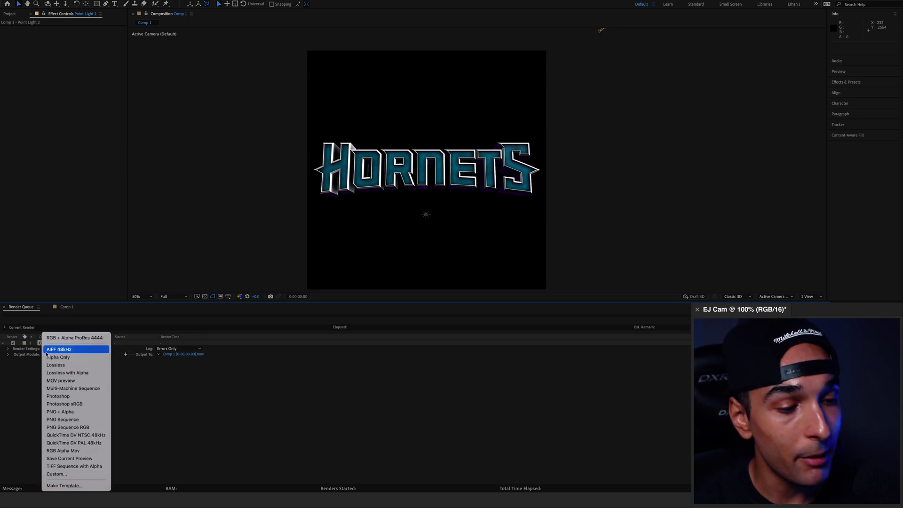
pyautogui.click(62, 411)
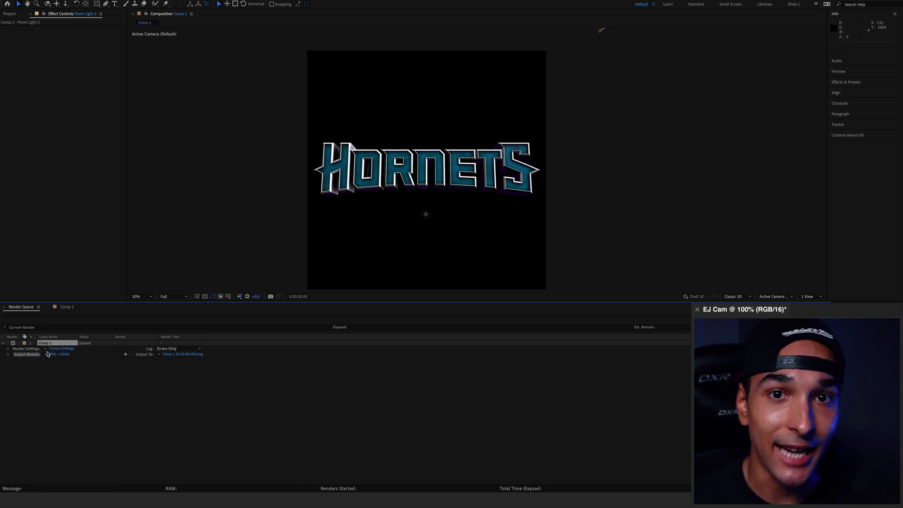
pyautogui.click(53, 352)
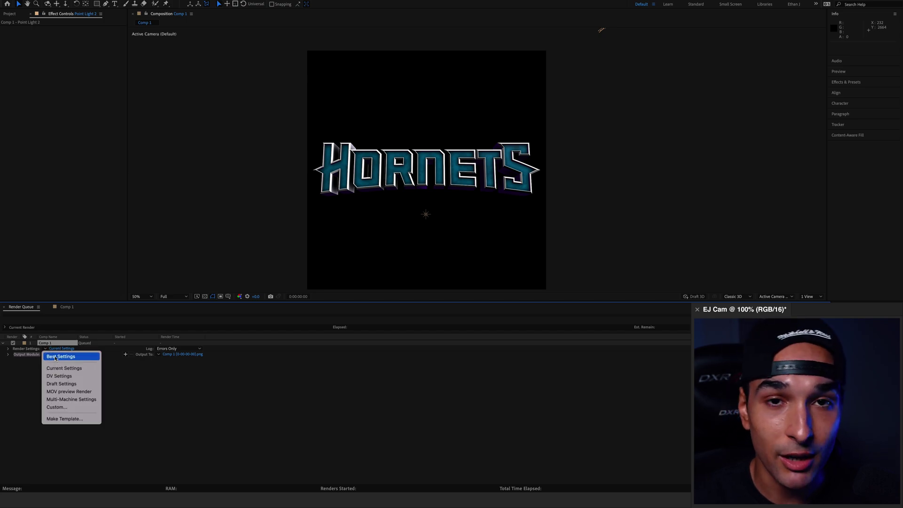
pyautogui.click(57, 356)
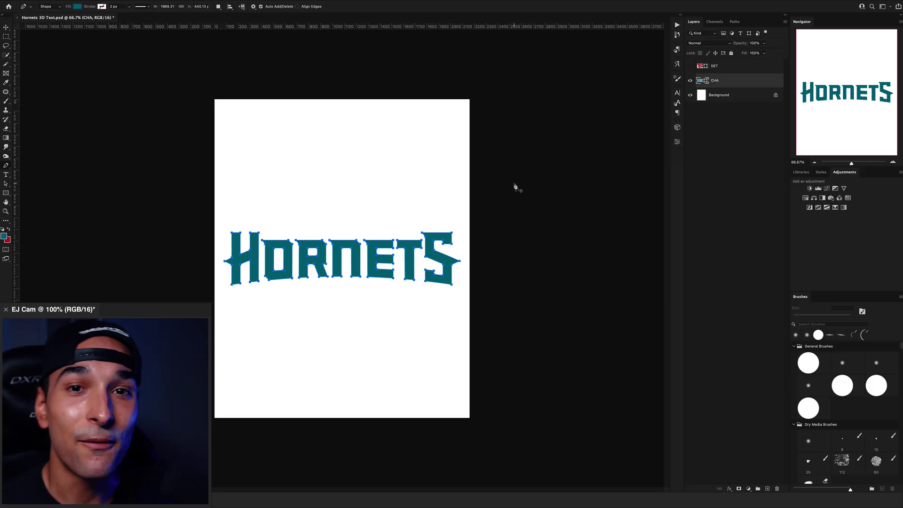
# - Switch to Photoshop, open the rendered hornets text.png as its own document and add a layer mask to Layer 1
pyautogui.press('v')
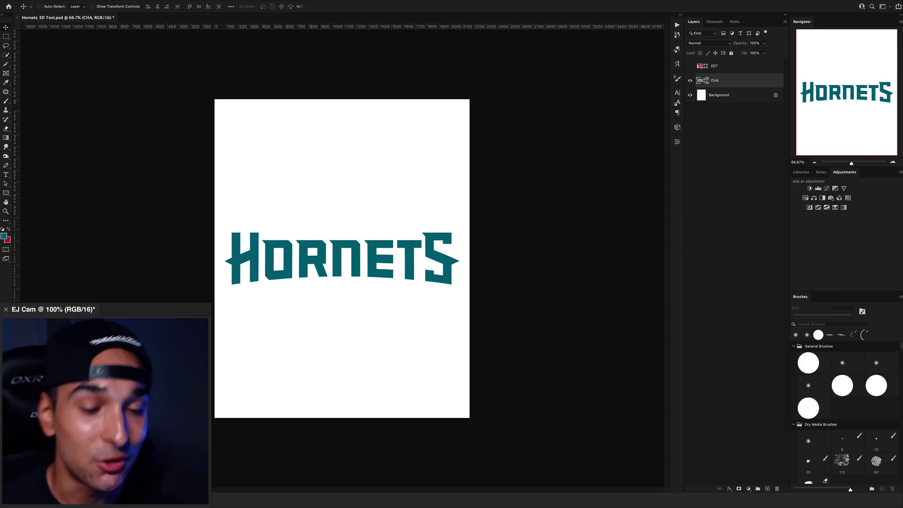
pyautogui.moveTo(902, 113); pyautogui.dragTo(278, 18)
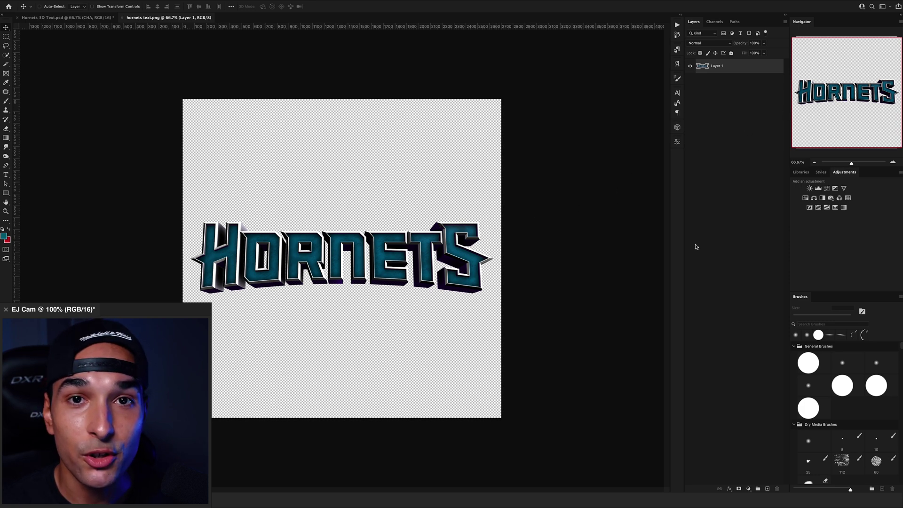
pyautogui.click(739, 489)
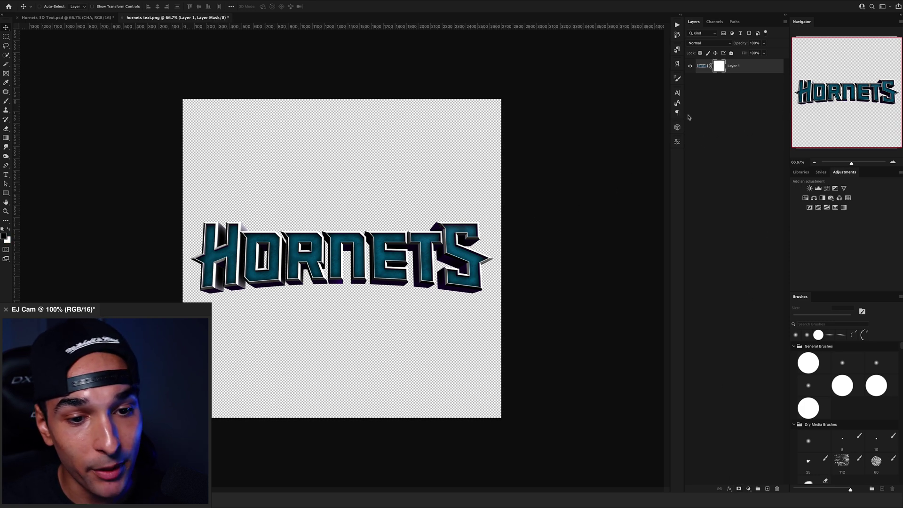
# - Limit Layer 1's mask to the teal letter faces using Color Range with the Cyans selection
pyautogui.click(678, 142)
pyautogui.click(636, 238)
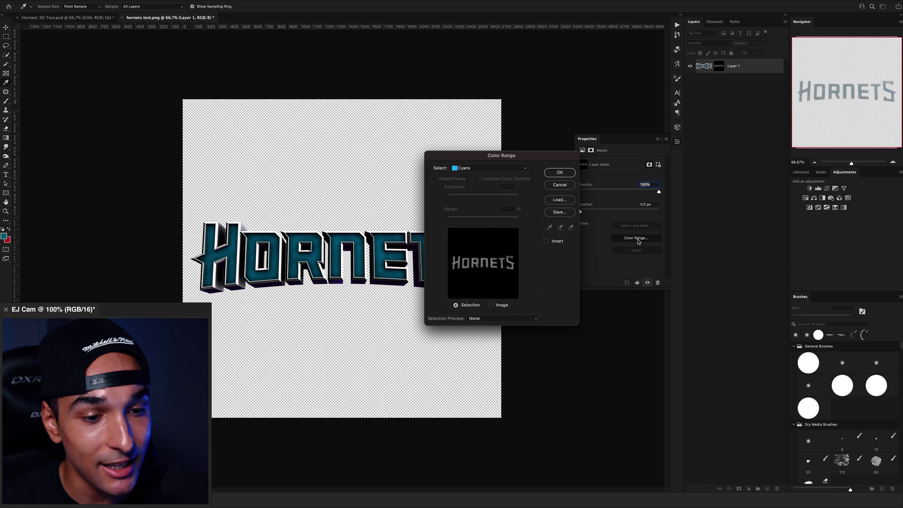
pyautogui.click(499, 169)
pyautogui.click(491, 169)
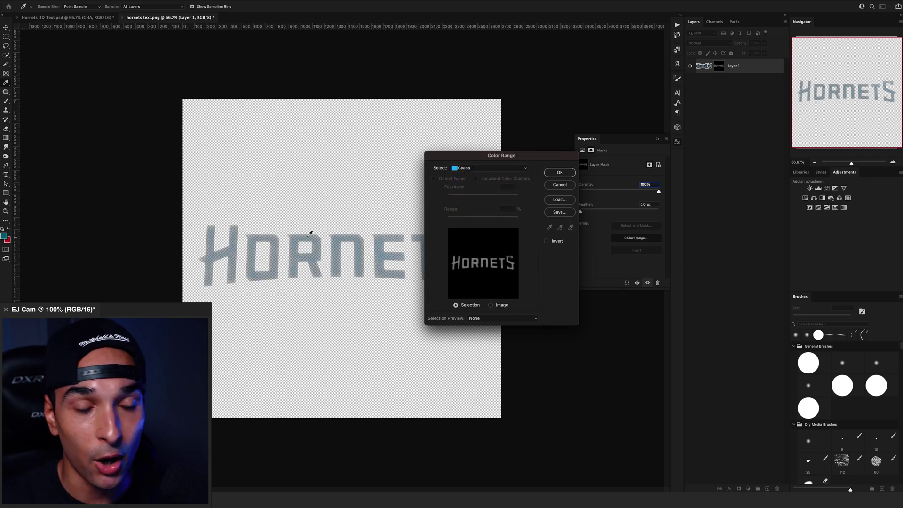
pyautogui.click(559, 173)
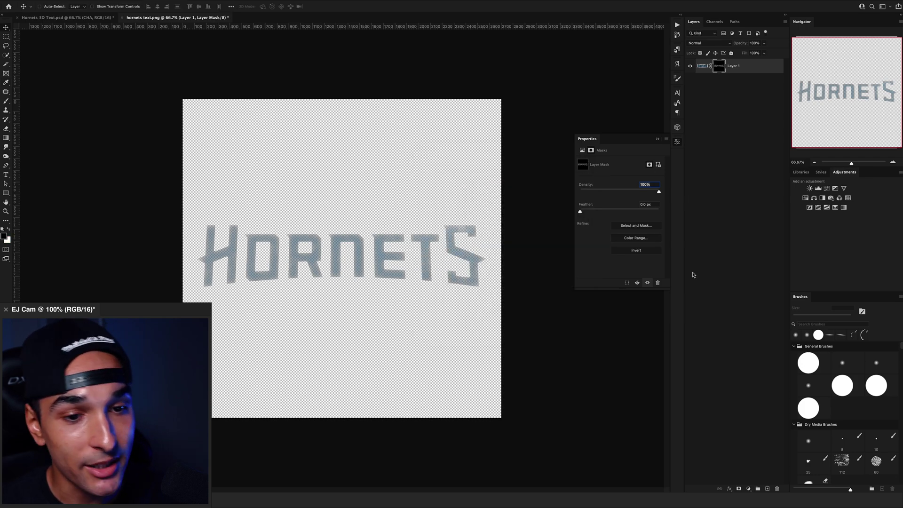
pyautogui.click(658, 140)
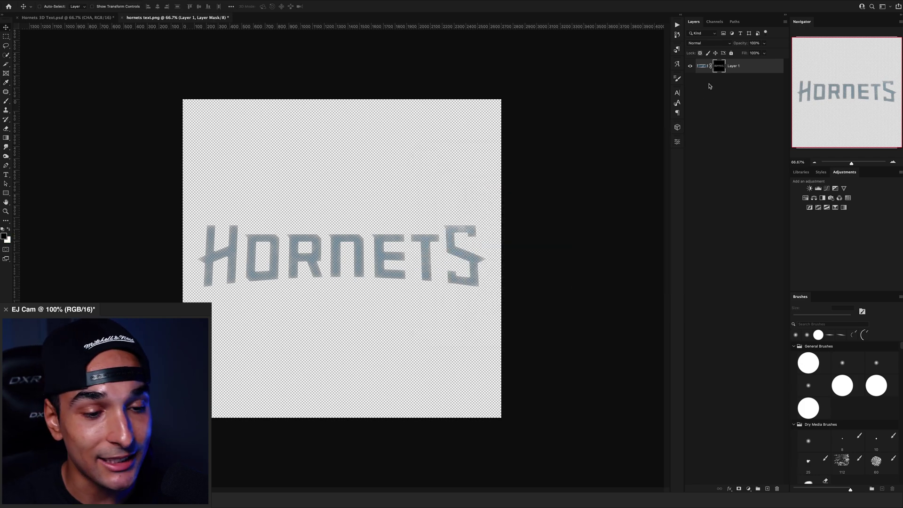
# - Brighten the layer mask with Levels by lowering the white input level to 54, and disable the mask
pyautogui.press('super')
pyautogui.press('super+l')
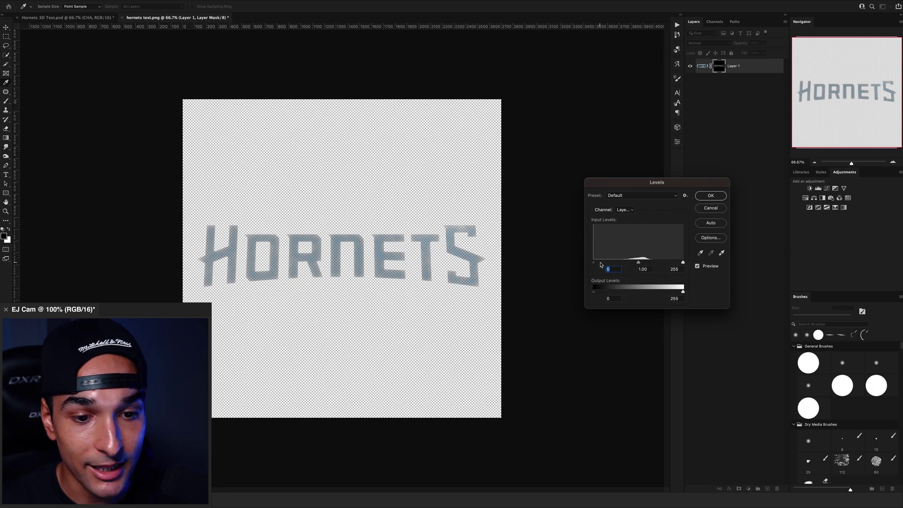
pyautogui.moveTo(683, 262); pyautogui.dragTo(614, 264)
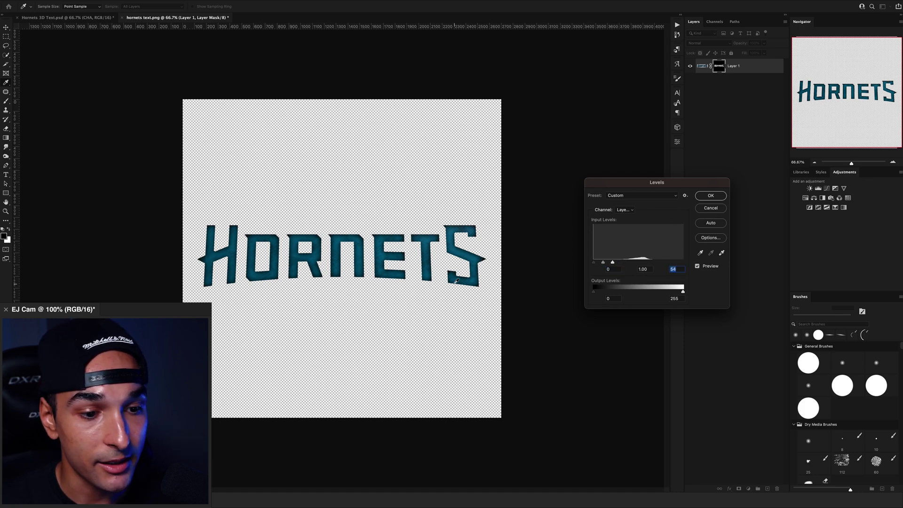
pyautogui.click(711, 195)
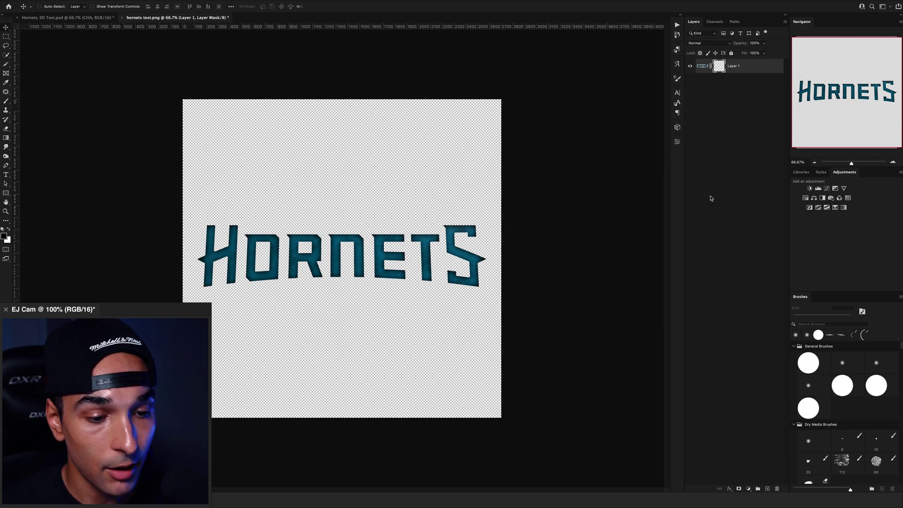
pyautogui.keyDown('shift'); pyautogui.click(719, 68); pyautogui.keyUp('shift')
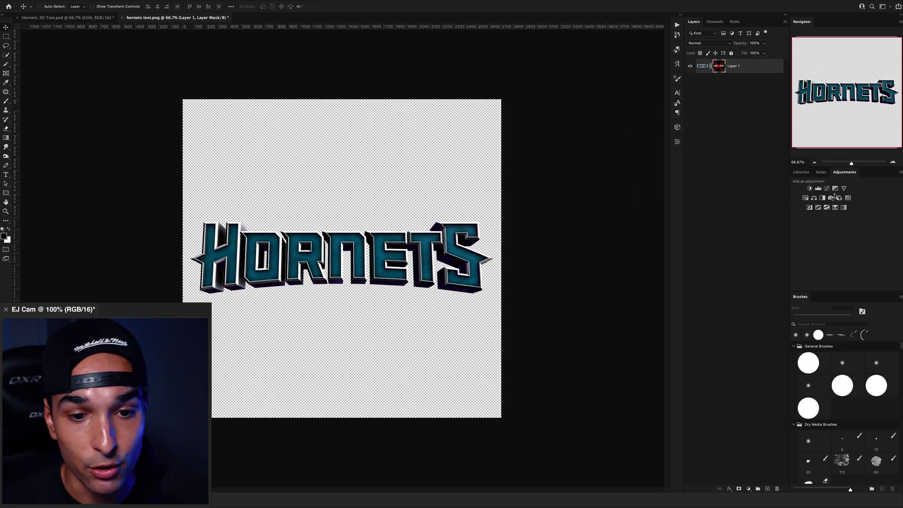
# - Clip a Hue/Saturation layer with Saturation +36 and a Curves layer that lifts the highlights and anchors the shadows at 80 to Layer 1
pyautogui.click(805, 198)
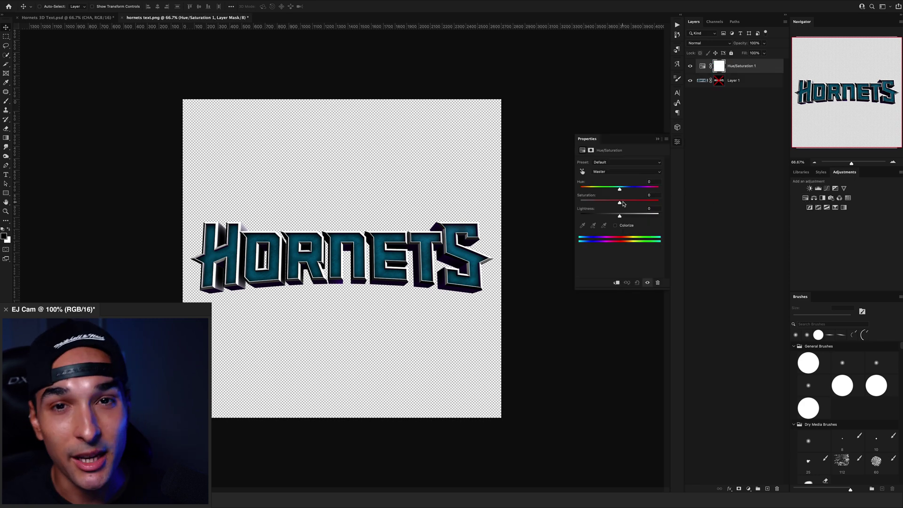
pyautogui.moveTo(620, 203); pyautogui.dragTo(628, 203)
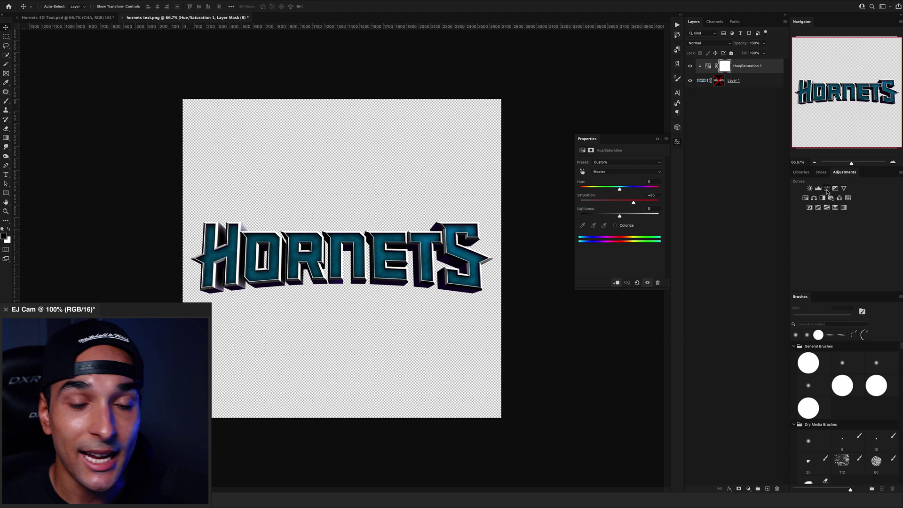
pyautogui.click(827, 189)
pyautogui.press('super+alt+g')
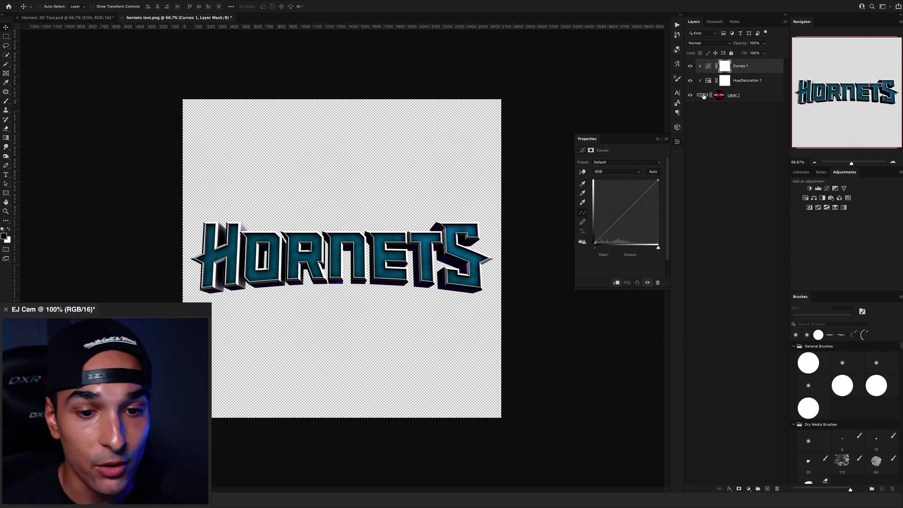
pyautogui.moveTo(640, 199); pyautogui.dragTo(640, 194)
pyautogui.click(614, 223)
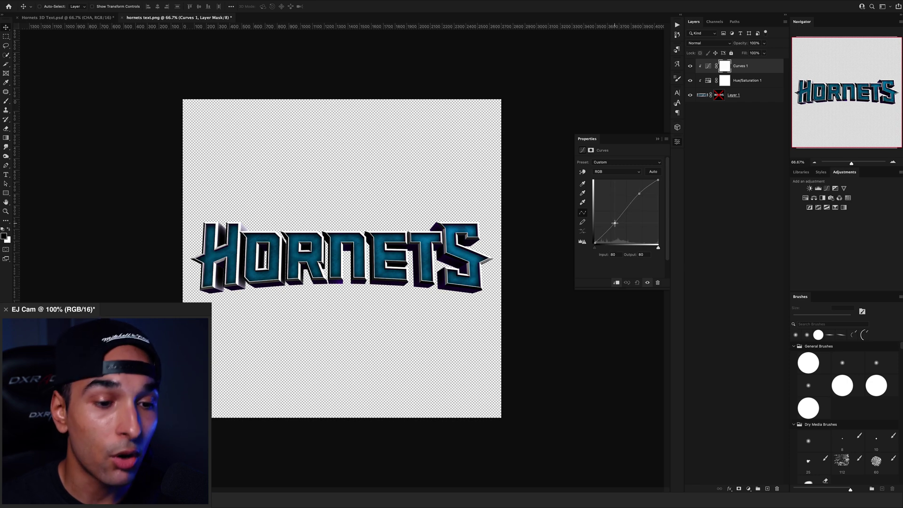
# - Add a dark indigo Solid Color fill layer above the Curves layer
pyautogui.click(749, 489)
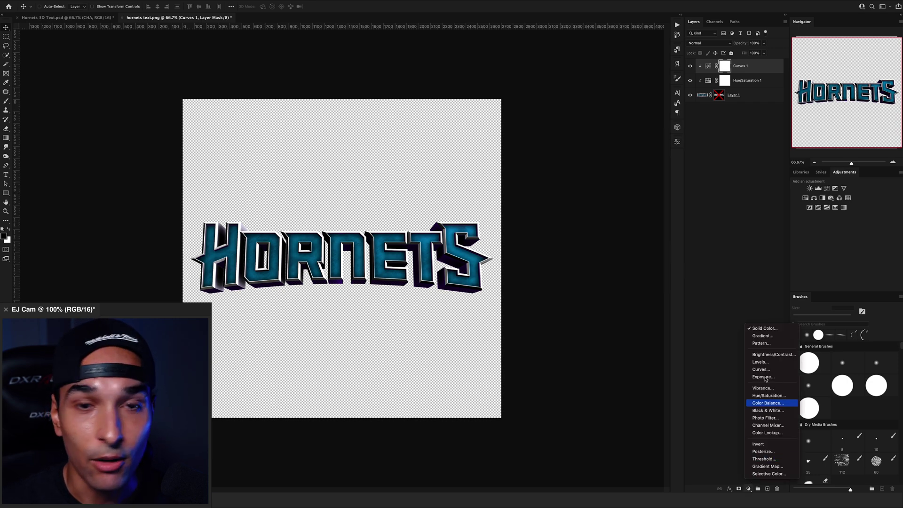
pyautogui.click(760, 328)
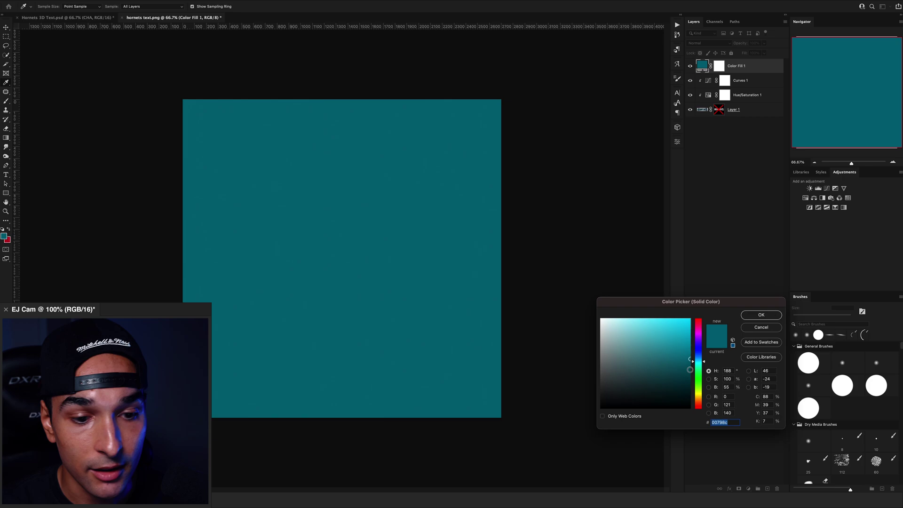
pyautogui.moveTo(700, 360)
pyautogui.mouseDown()
pyautogui.moveTo(701, 345)
pyautogui.moveTo(690, 392)
pyautogui.mouseUp()
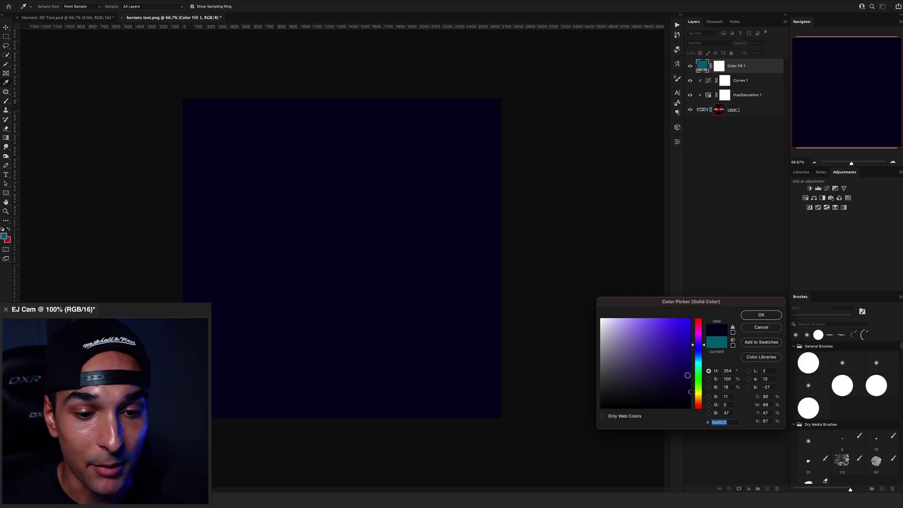
pyautogui.click(690, 370)
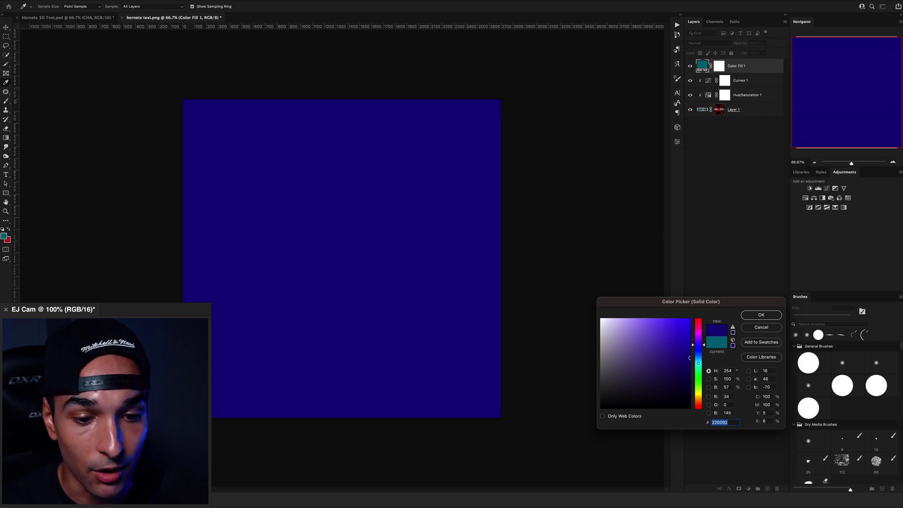
pyautogui.click(761, 314)
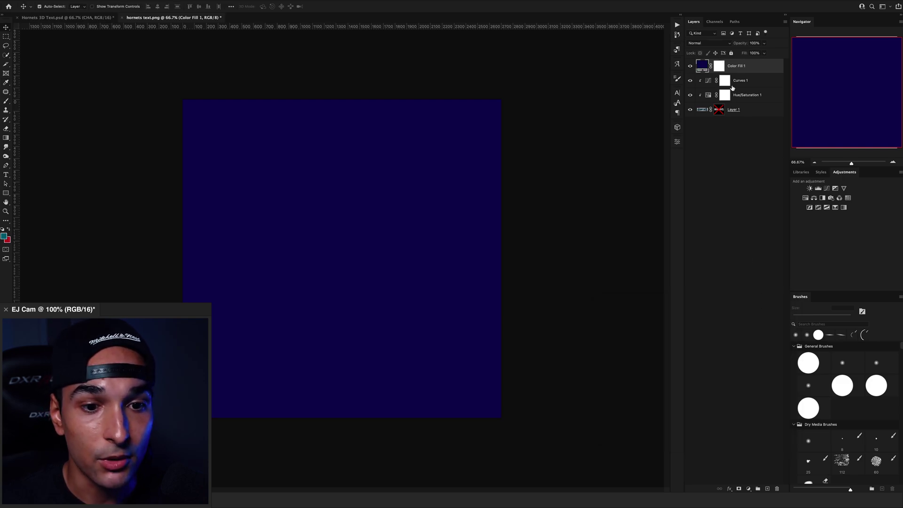
# - Put the color fill in a group, move Layer 1's mask onto that group, and invert the fill layer's own mask to black
pyautogui.hotkey('ctrl', 'g')
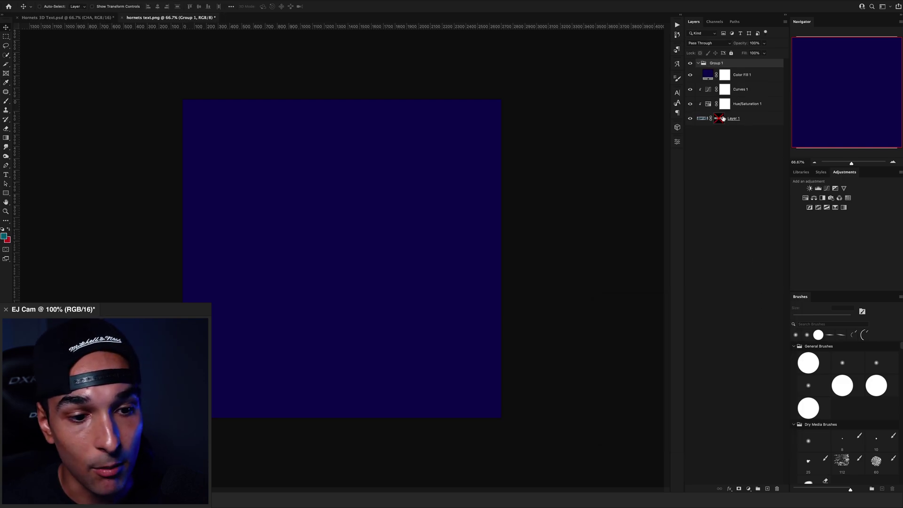
pyautogui.moveTo(718, 119); pyautogui.dragTo(719, 64)
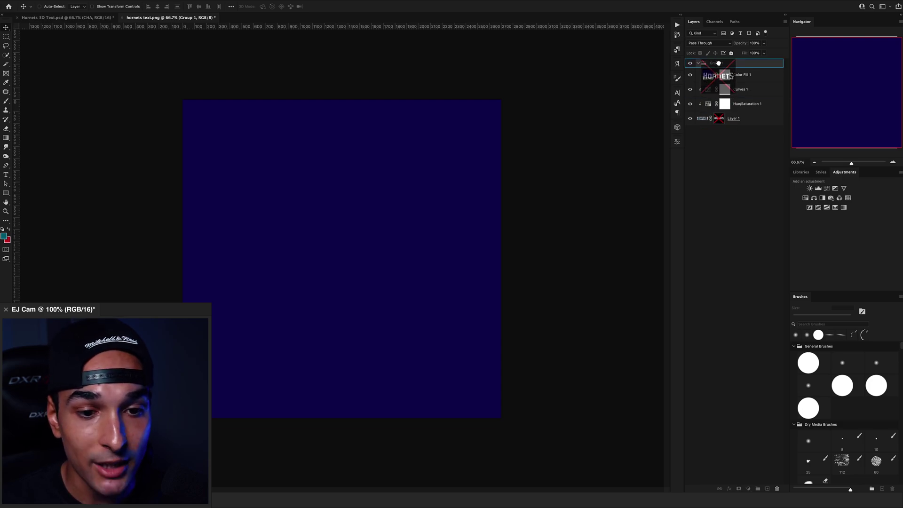
pyautogui.click(726, 81)
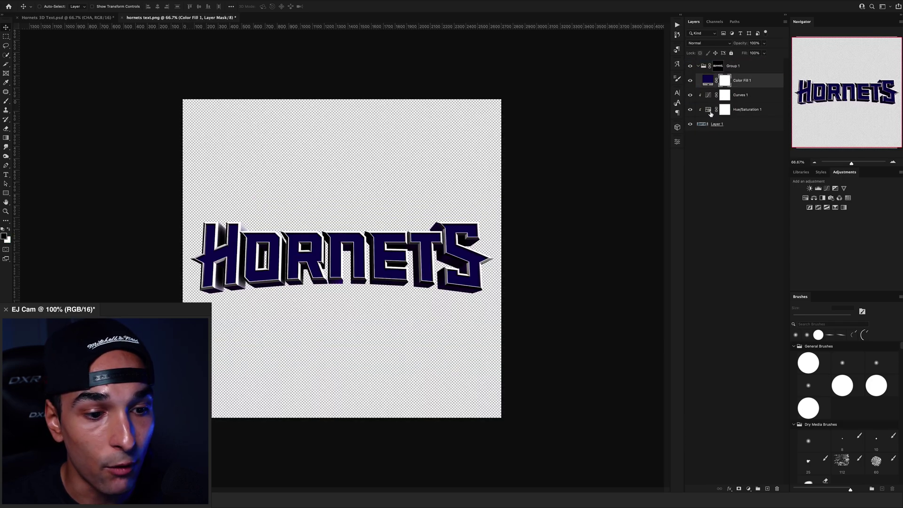
pyautogui.hotkey('ctrl', 'i')
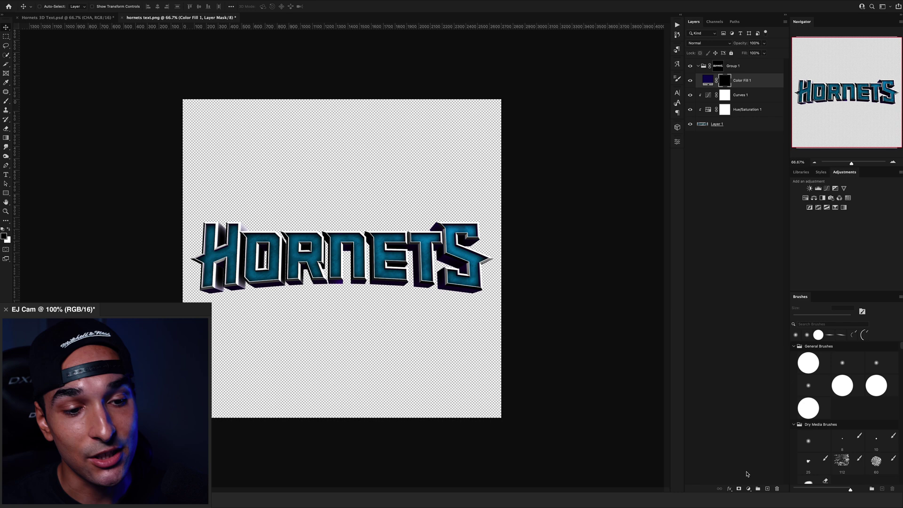
# - Paint the indigo fill into the lower part of the letters with a large soft white brush and set the layer to Multiply
pyautogui.click(808, 386)
pyautogui.press('x')
pyautogui.press(']')
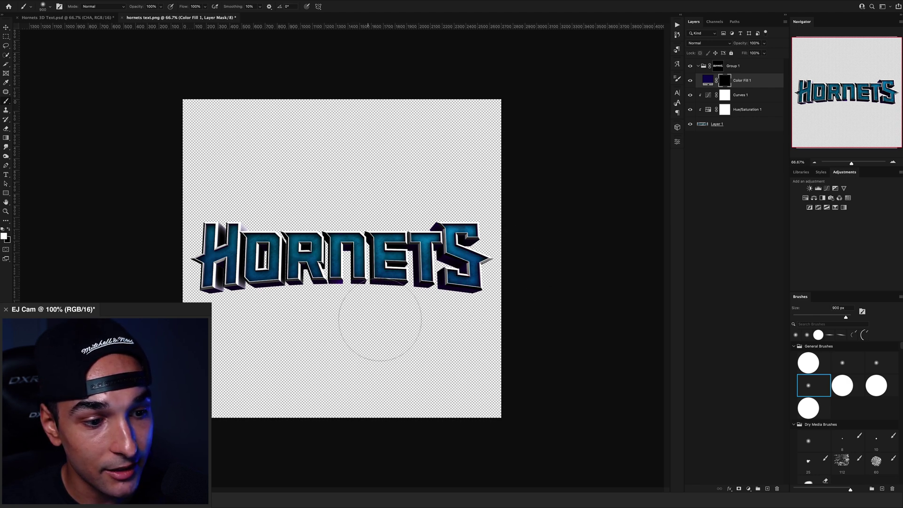
pyautogui.moveTo(151, 262)
pyautogui.mouseDown()
pyautogui.moveTo(390, 318)
pyautogui.moveTo(480, 302)
pyautogui.moveTo(512, 260)
pyautogui.mouseUp()
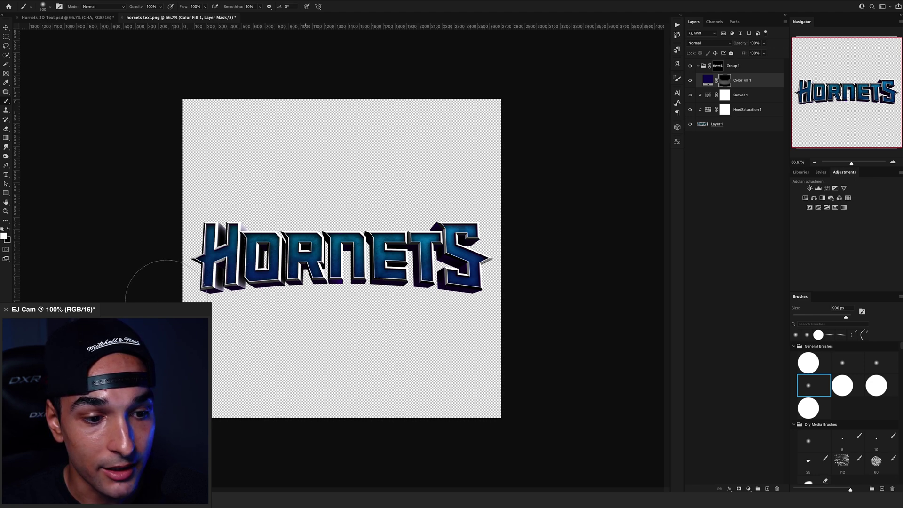
pyautogui.click(704, 43)
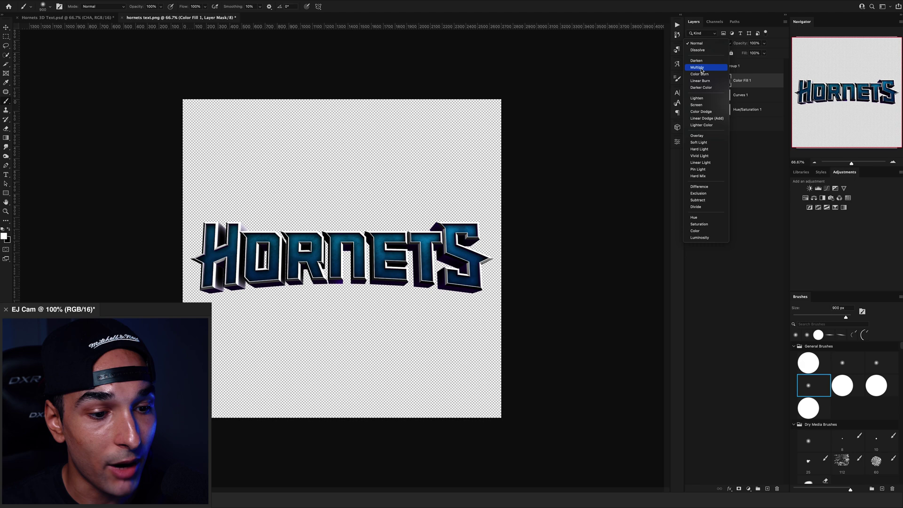
pyautogui.click(701, 68)
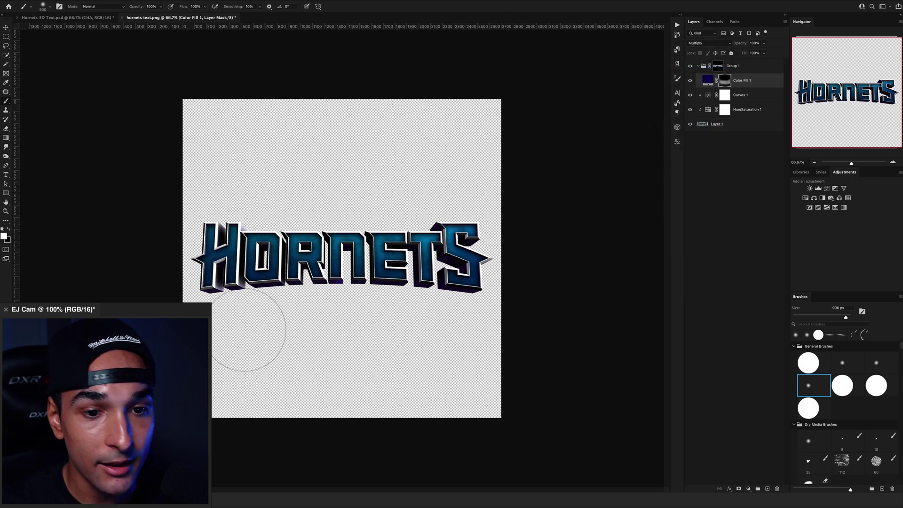
# - Duplicate the indigo color fill layer and delete the copy's layer mask
pyautogui.hotkey('ctrl', 'j')
pyautogui.rightClick(725, 81)
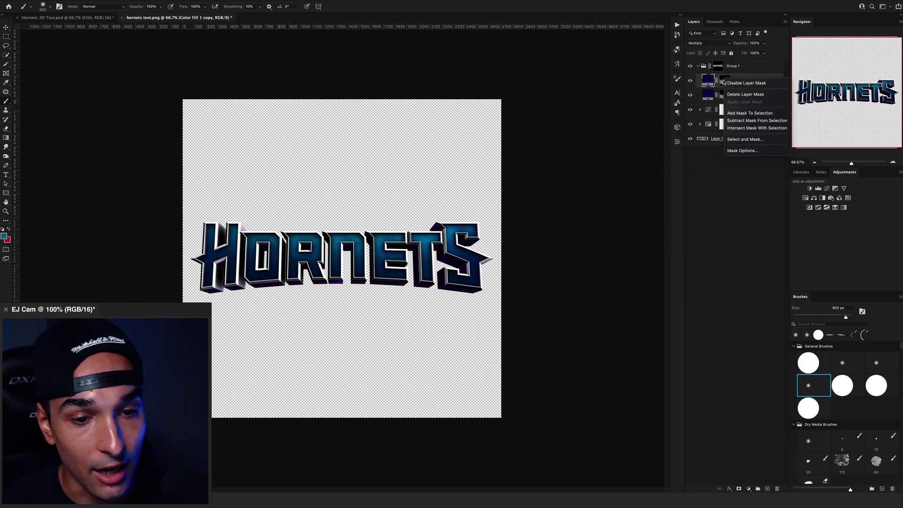
pyautogui.click(734, 95)
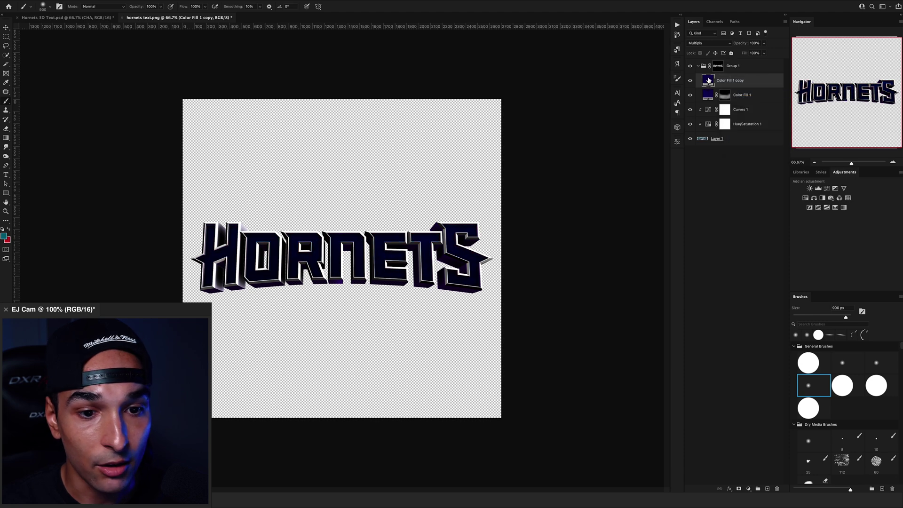
# - Recolor the copied fill layer to bright cyan and set its blend mode to Screen
pyautogui.doubleClick(709, 81)
pyautogui.moveTo(705, 357)
pyautogui.mouseDown()
pyautogui.moveTo(700, 363)
pyautogui.moveTo(676, 316)
pyautogui.mouseUp()
pyautogui.click(761, 315)
pyautogui.click(704, 43)
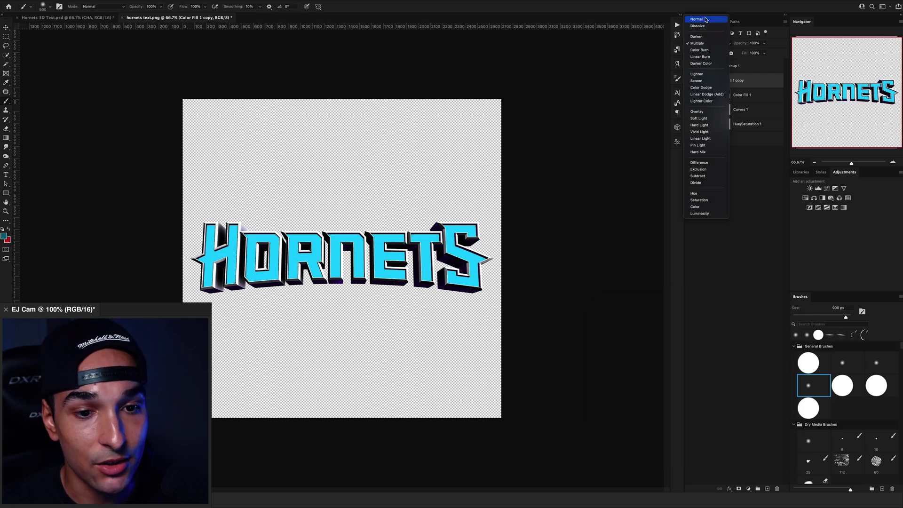
pyautogui.click(696, 81)
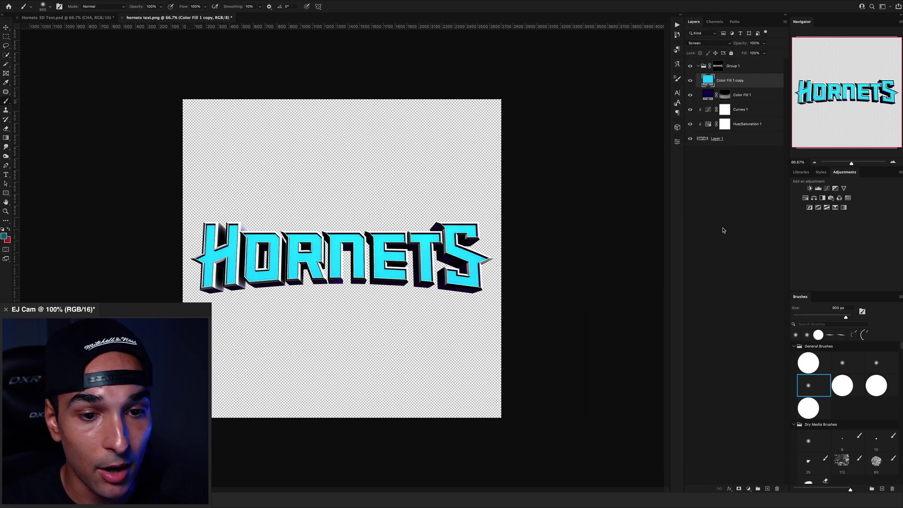
# - Add a black mask to the cyan fill layer and paint the glow in along the upper part of the letters
pyautogui.keyDown('alt'); pyautogui.click(743, 487); pyautogui.keyUp('alt')
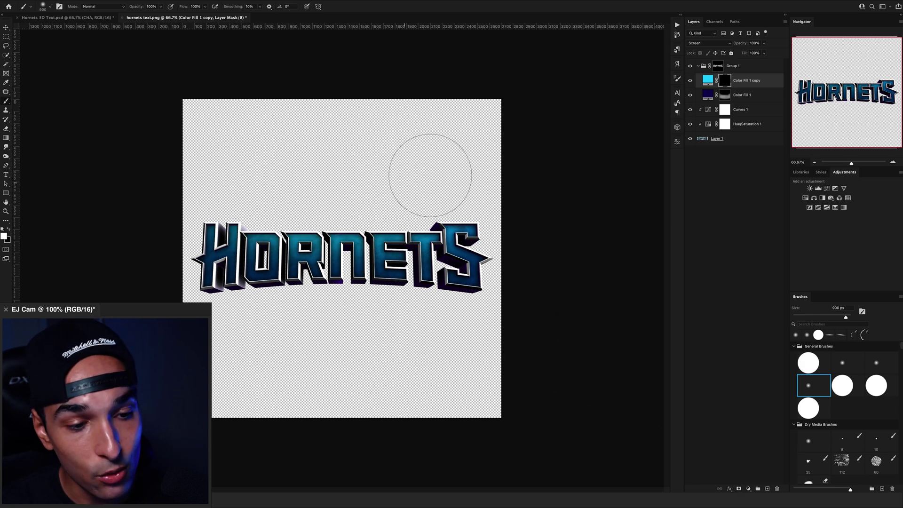
pyautogui.moveTo(440, 182)
pyautogui.mouseDown()
pyautogui.moveTo(333, 203)
pyautogui.moveTo(240, 187)
pyautogui.moveTo(425, 195)
pyautogui.moveTo(451, 179)
pyautogui.mouseUp()
# - Duplicate the cyan fill layer, set the new copy to Normal blending and remove its mask
pyautogui.hotkey('ctrl', 'j')
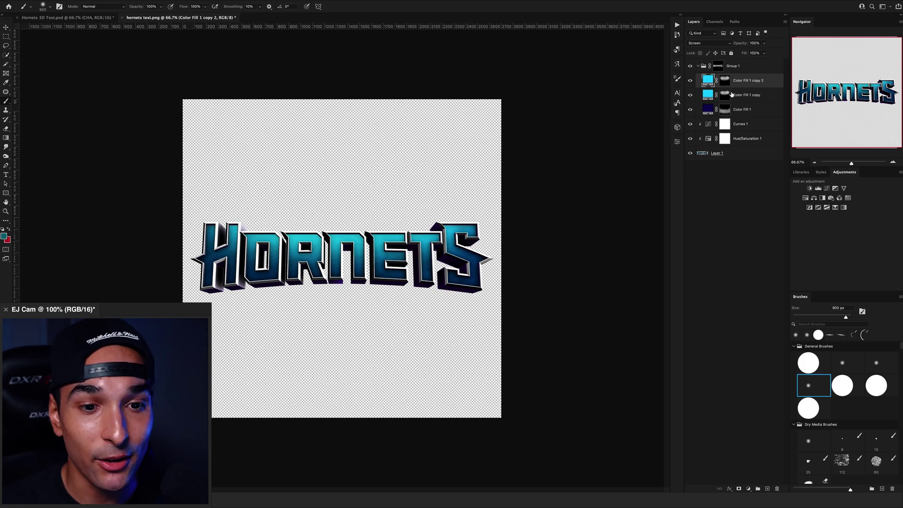
pyautogui.click(717, 46)
pyautogui.click(701, 0)
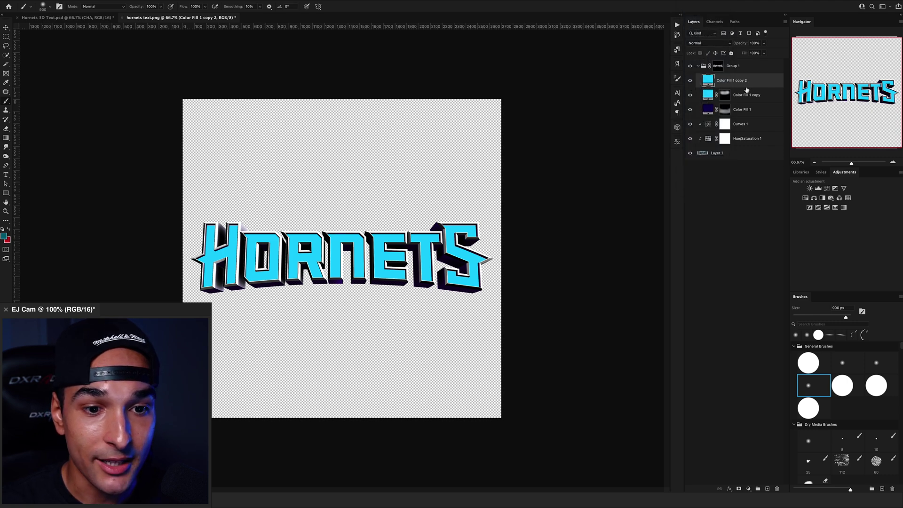
# - Lower the uppermost cyan fill layer's Fill to 0% and copy the letter group's mask onto it
pyautogui.click(765, 54)
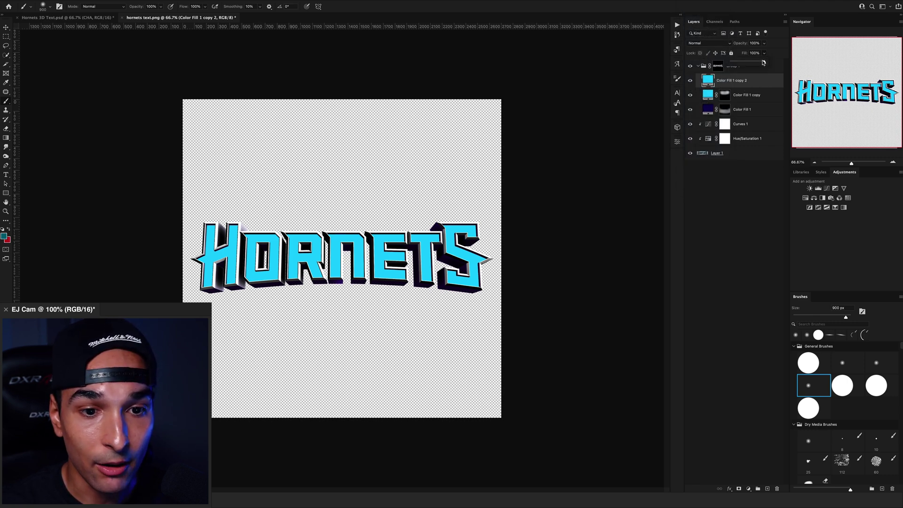
pyautogui.moveTo(764, 62); pyautogui.dragTo(693, 59)
pyautogui.click(760, 83)
pyautogui.keyDown('ctrl'); pyautogui.click(720, 87); pyautogui.keyUp('ctrl')
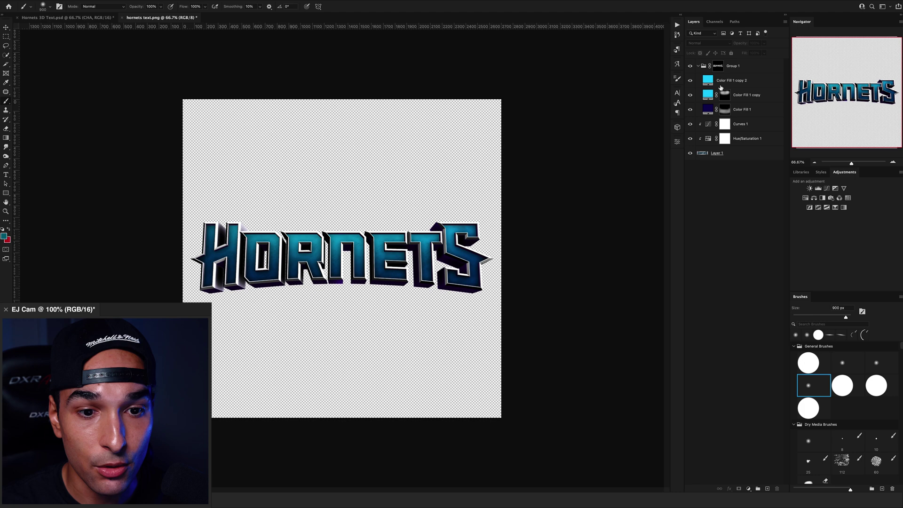
pyautogui.moveTo(719, 67); pyautogui.dragTo(725, 81)
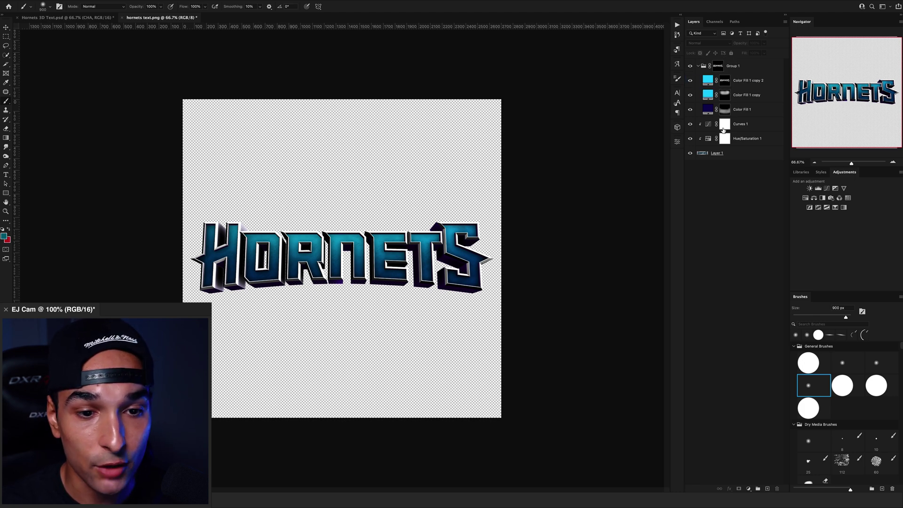
# - Add a light blue Inner Glow to the masked cyan fill layer, with a 16 px size and Color Dodge blending
pyautogui.click(765, 84)
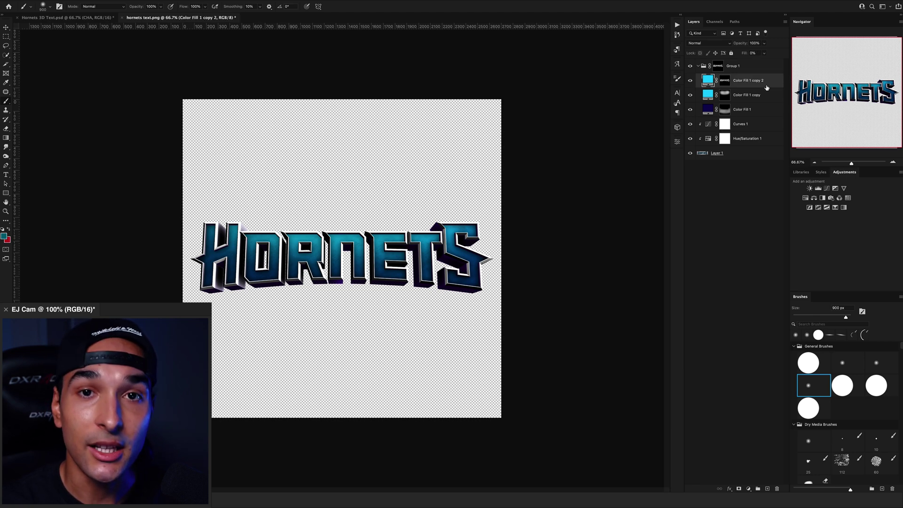
pyautogui.doubleClick(774, 86)
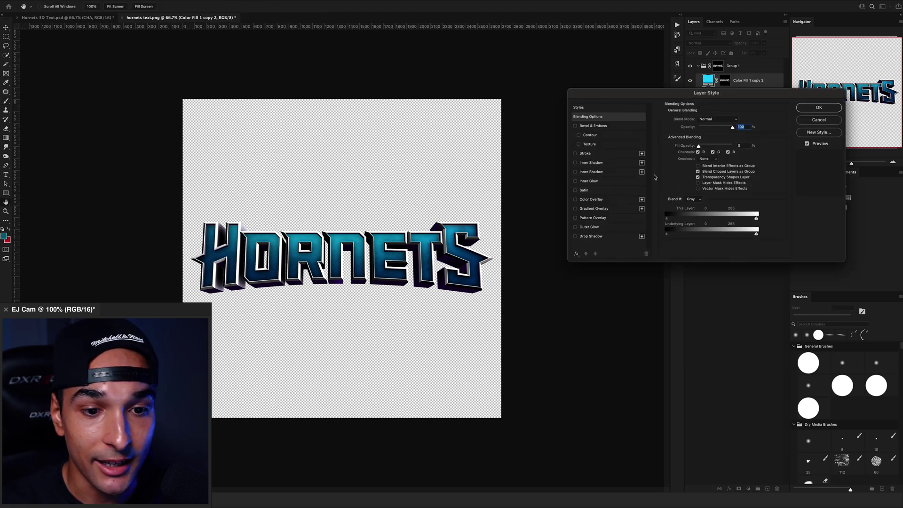
pyautogui.click(589, 181)
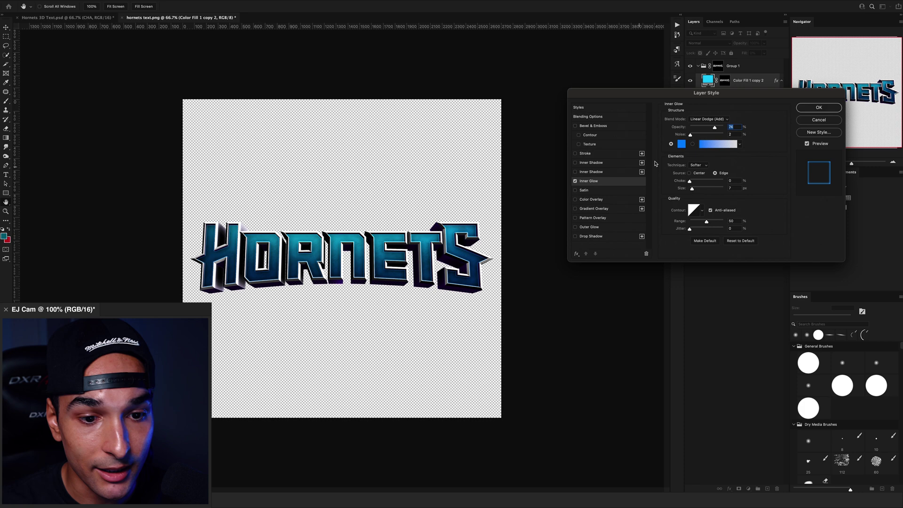
pyautogui.moveTo(693, 189); pyautogui.dragTo(695, 190)
pyautogui.click(709, 120)
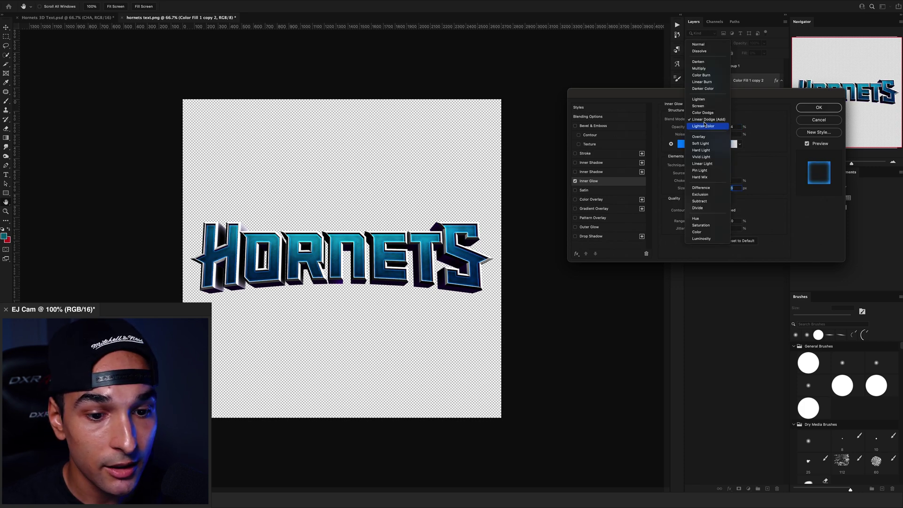
# - Duplicate the glowing fill layer beneath the original and replace the copy's Inner Glow with an Inner Shadow
pyautogui.moveTo(748, 81); pyautogui.dragTo(746, 89)
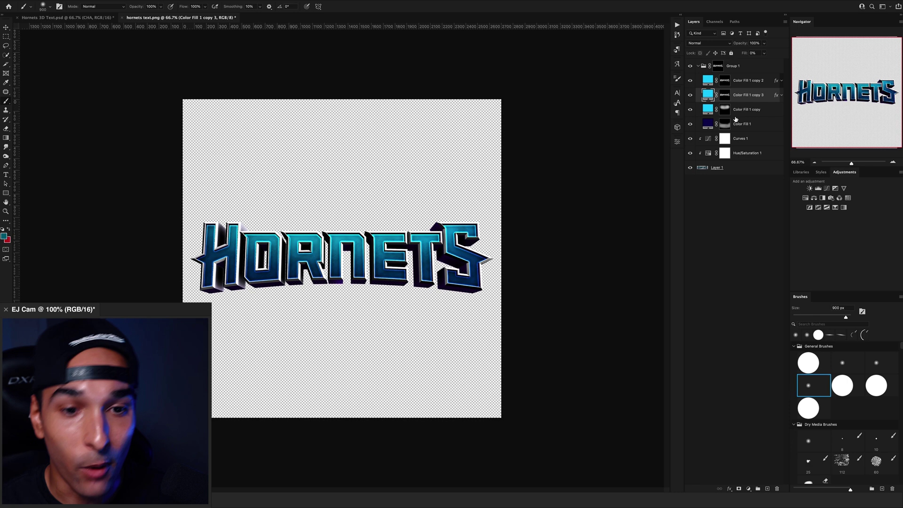
pyautogui.click(781, 95)
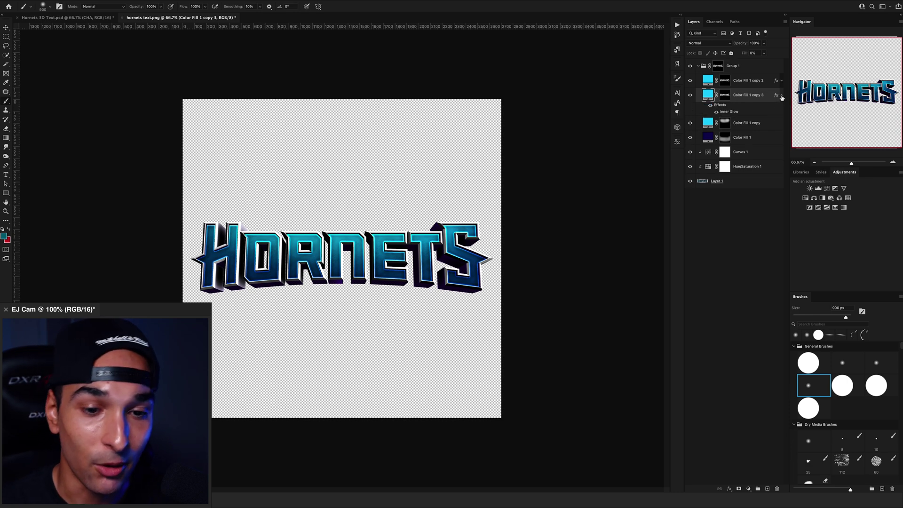
pyautogui.doubleClick(729, 112)
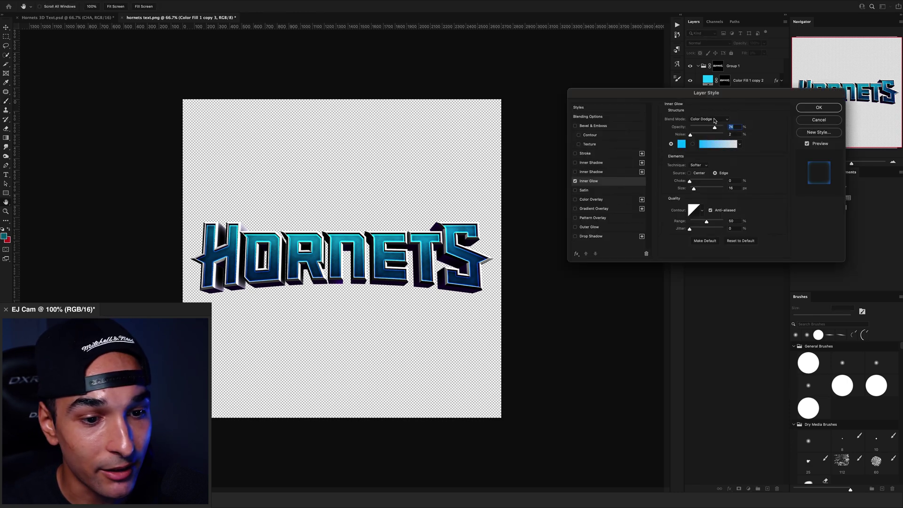
pyautogui.click(576, 181)
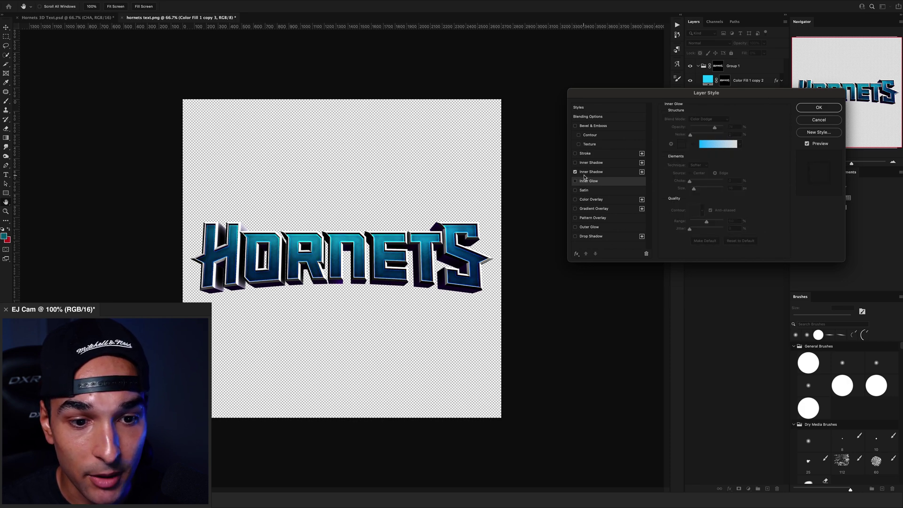
pyautogui.click(601, 172)
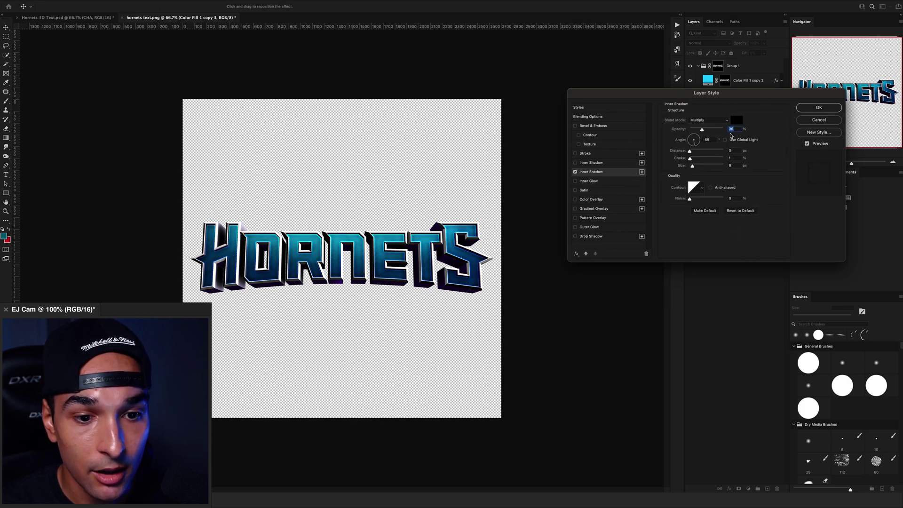
# - Set the Inner Shadow to a 90° angle, 47% opacity and dark navy (RGB 4, 15, 37), and increase its distance slightly
pyautogui.moveTo(692, 142); pyautogui.dragTo(694, 144)
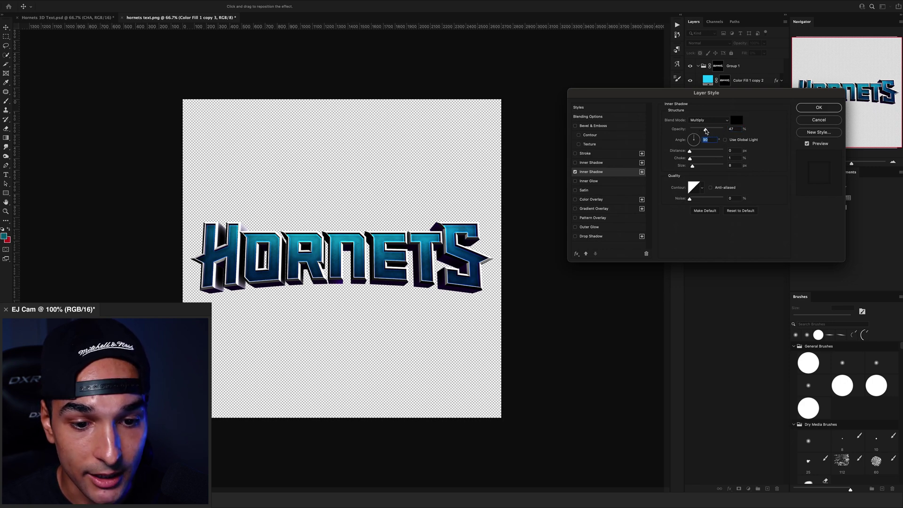
pyautogui.click(737, 120)
pyautogui.click(700, 353)
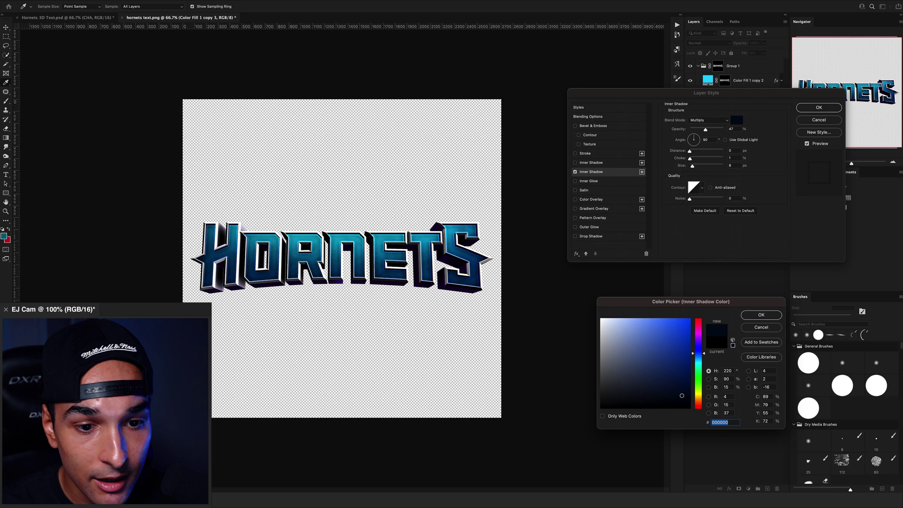
pyautogui.click(761, 315)
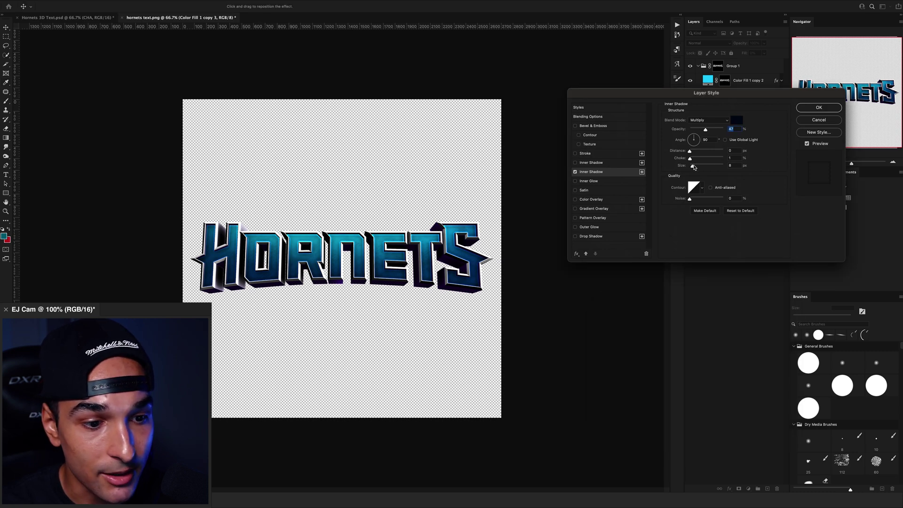
pyautogui.moveTo(690, 153); pyautogui.dragTo(691, 154)
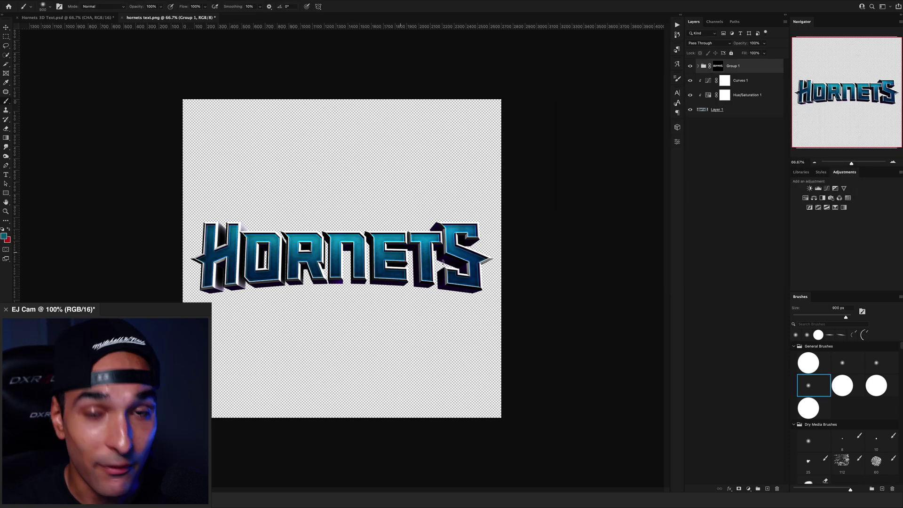
# - Place the honeycomb image above the letters group and scale it to about 177% so it spans the lettering
pyautogui.hotkey('ctrl', 't')
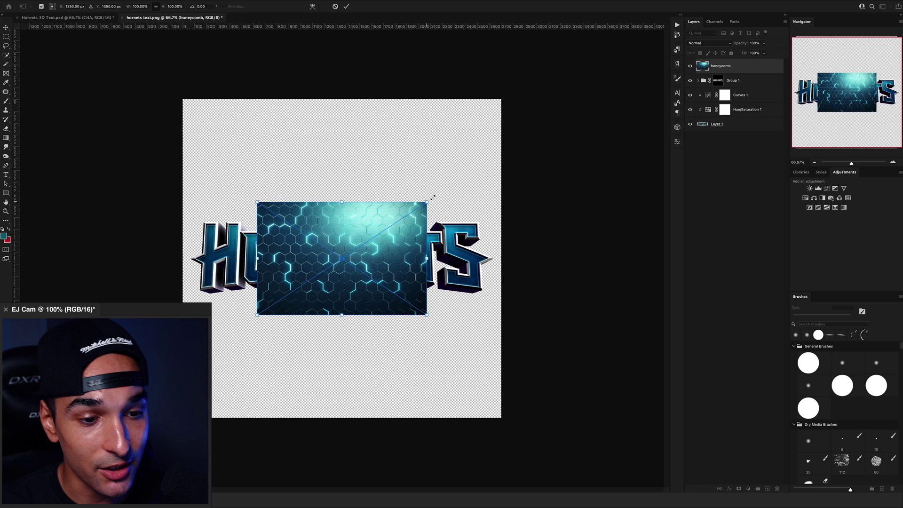
pyautogui.moveTo(433, 197); pyautogui.dragTo(492, 158)
pyautogui.press('Return')
pyautogui.press('b')
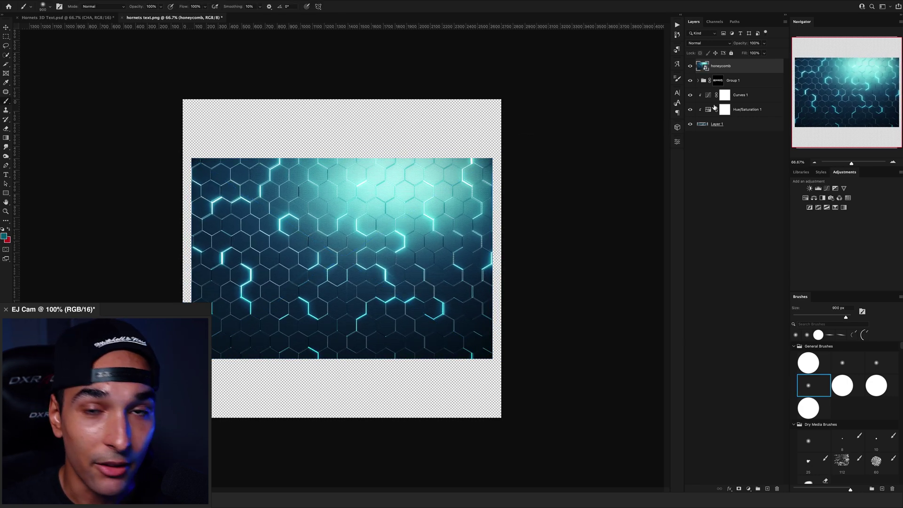
pyautogui.press('v')
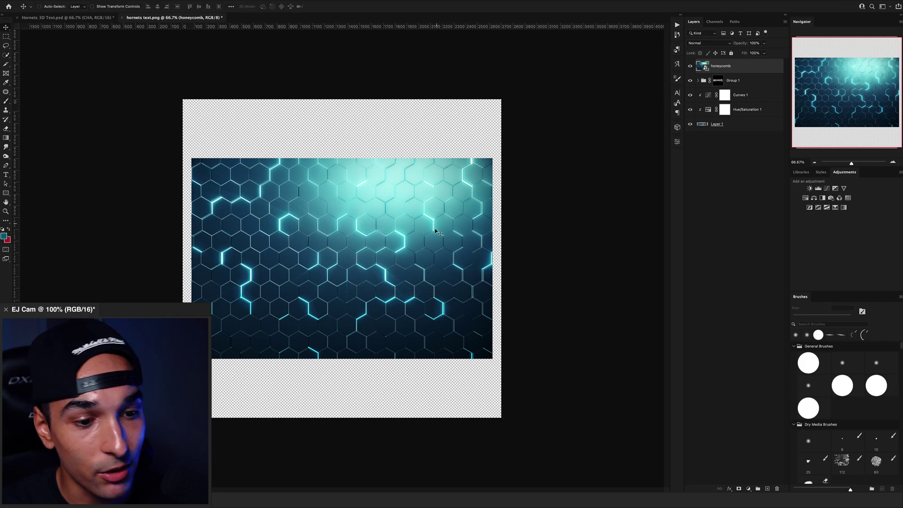
# - Fully desaturate the honeycomb texture with Hue/Saturation and deepen its blacks with a Levels adjustment
pyautogui.hotkey('ctrl', 'u')
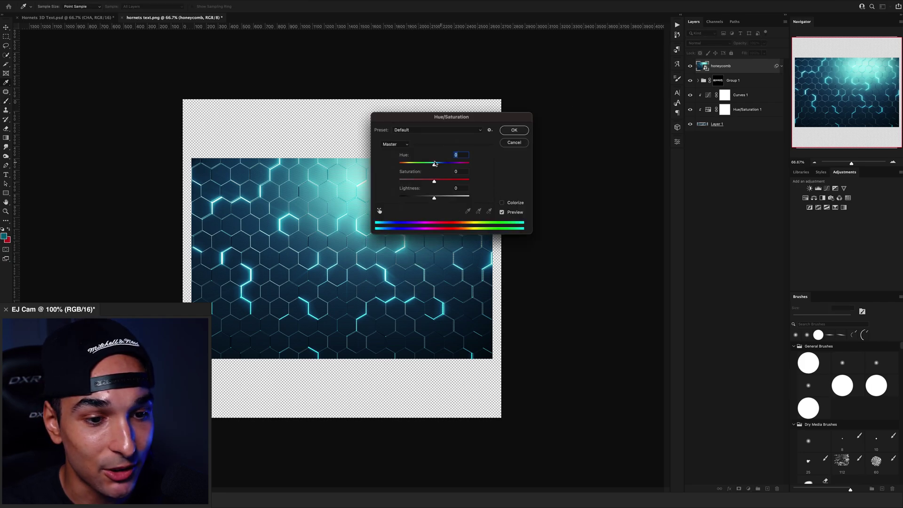
pyautogui.moveTo(432, 182); pyautogui.dragTo(399, 181)
pyautogui.click(514, 130)
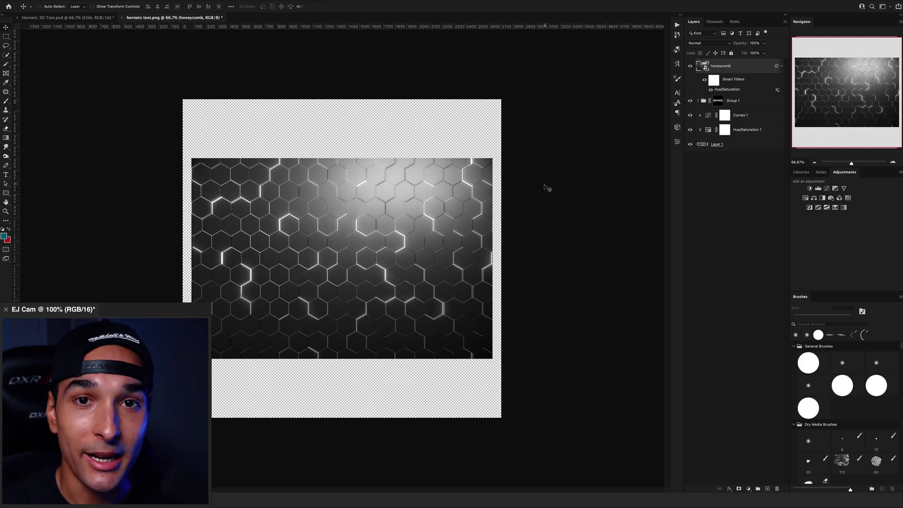
pyautogui.hotkey('ctrl', 'l')
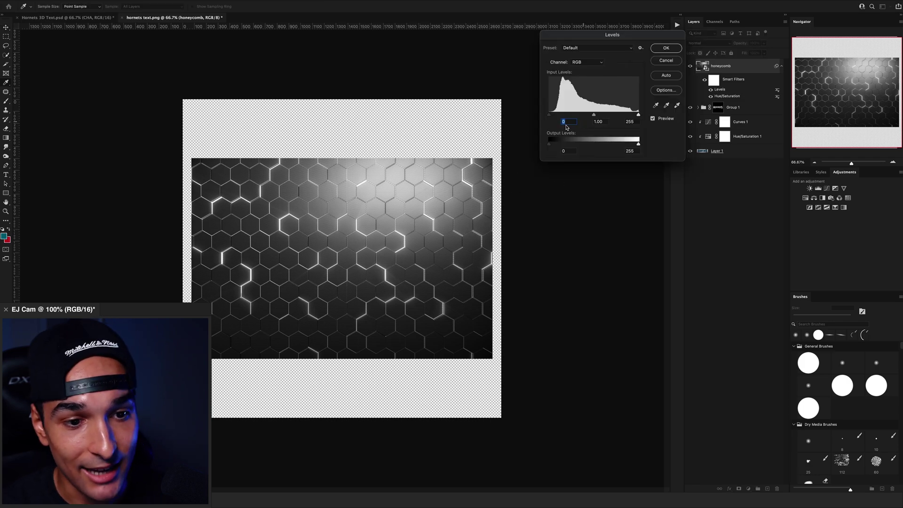
pyautogui.moveTo(594, 115); pyautogui.dragTo(565, 117)
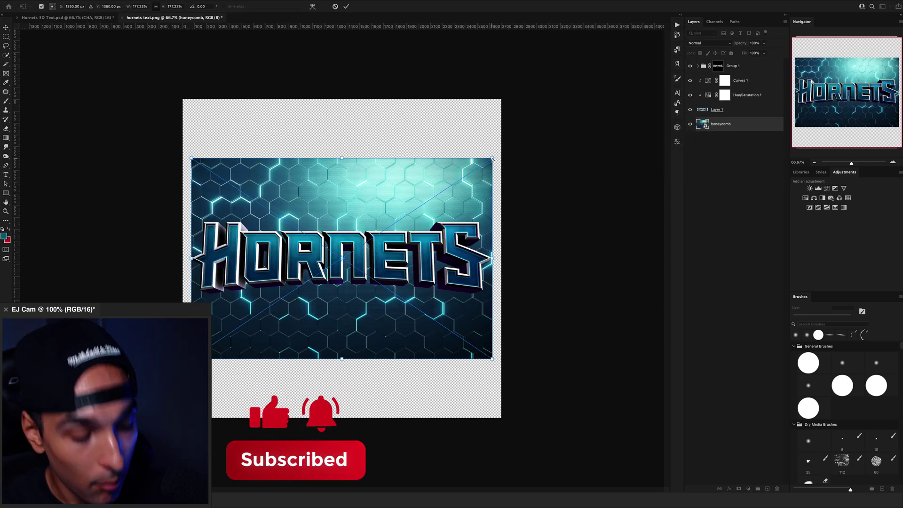
# - Taper the honeycomb texture toward its upper edge in perspective and blend it inside the letters group with Linear Dodge (Add)
pyautogui.moveTo(487, 161); pyautogui.dragTo(479, 161)
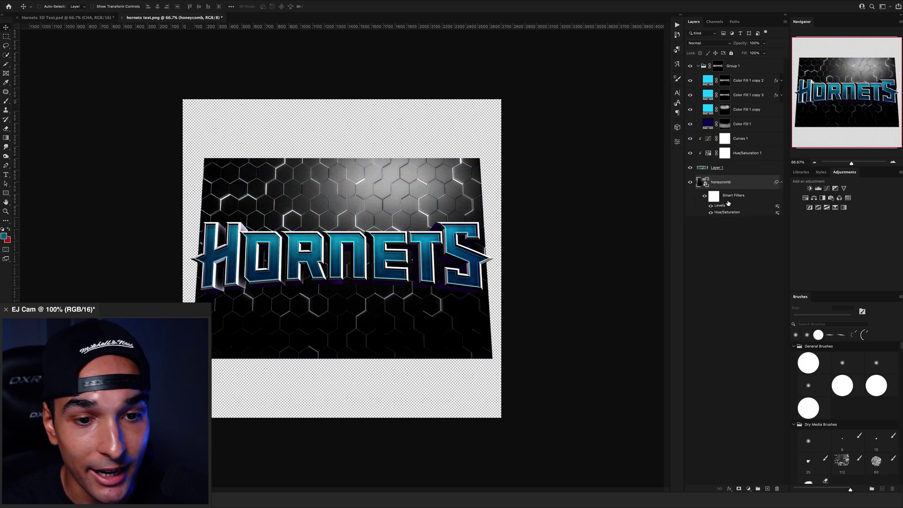
pyautogui.moveTo(727, 182); pyautogui.dragTo(735, 76)
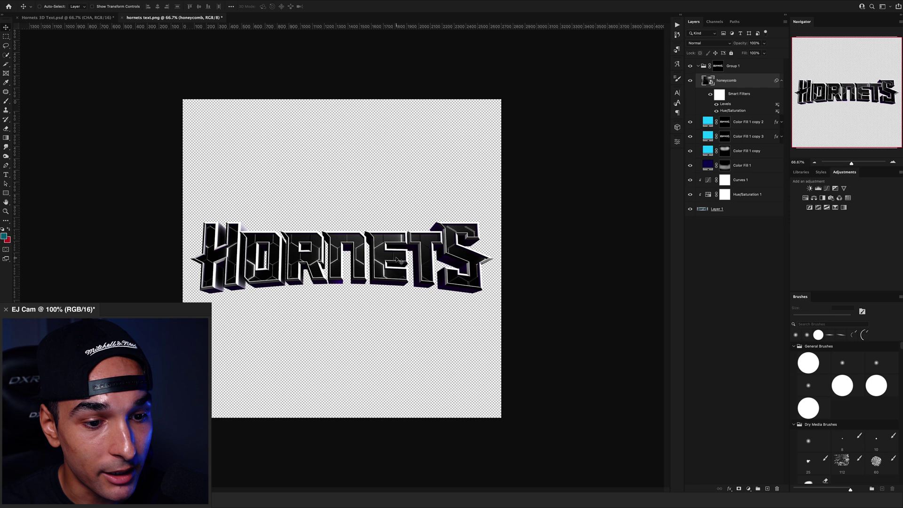
pyautogui.click(709, 43)
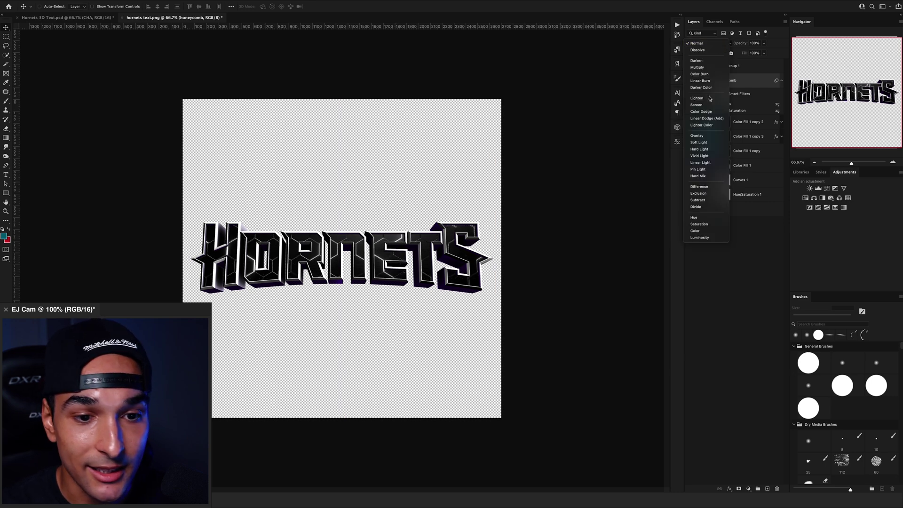
pyautogui.click(706, 118)
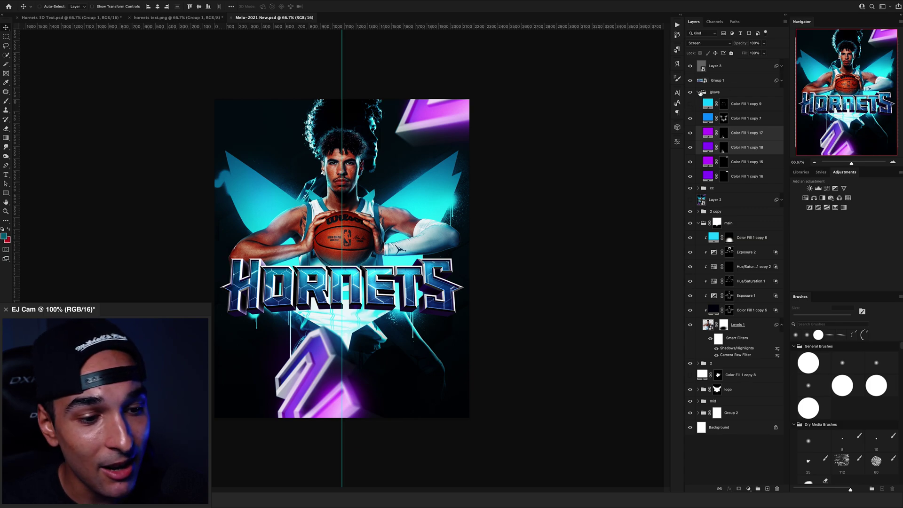
# - Collapse the glows group in the Melo-2021 New.psd poster
pyautogui.click(699, 93)
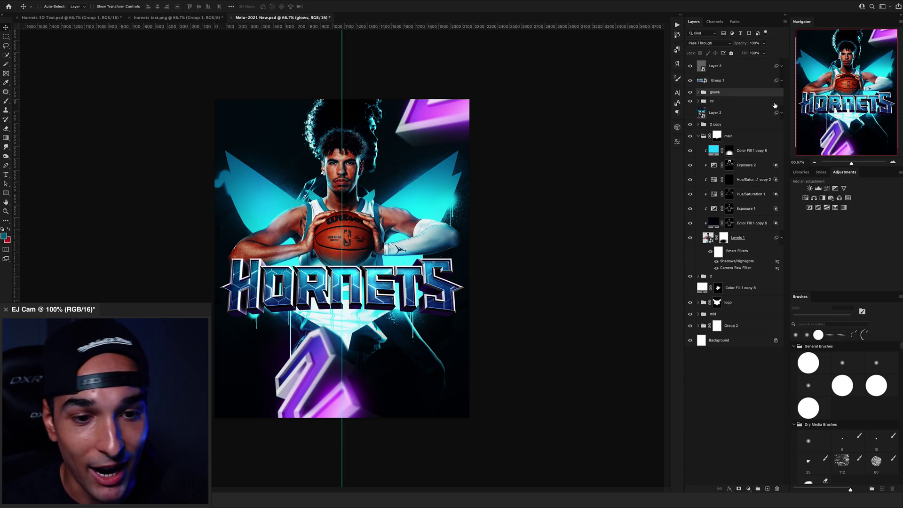